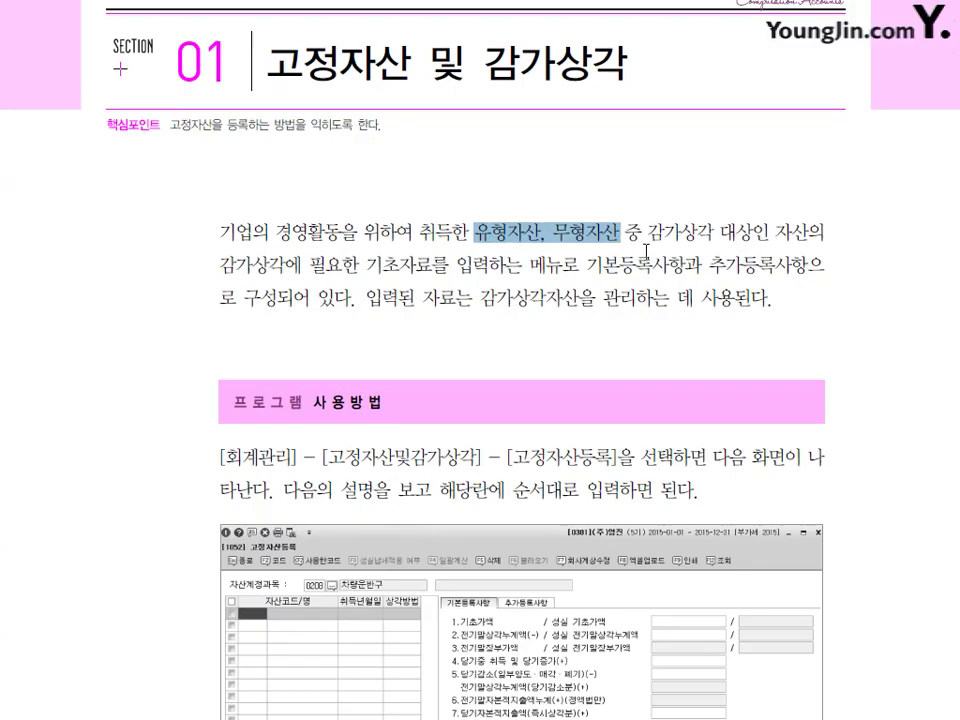
- Read the textbook's instructions for fixed asset registration, from the asset account and depreciation method to the basic registration fields
{"action": "scroll", "coordinate": [602, 455], "scroll_direction": "down", "scroll_amount": 10}
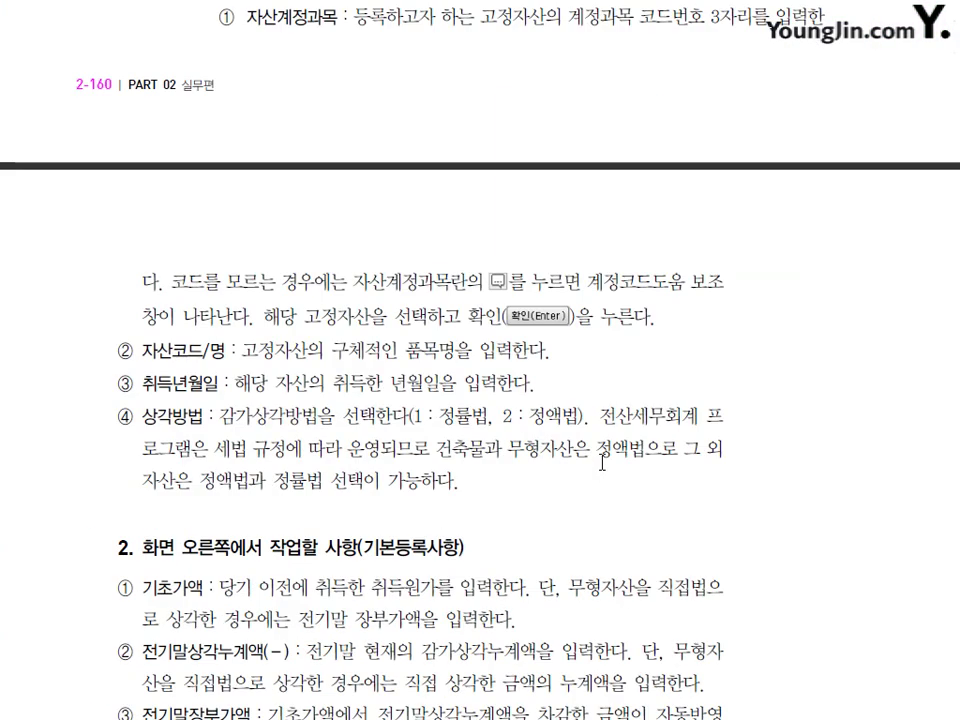
{"action": "scroll", "coordinate": [602, 462], "scroll_direction": "down", "scroll_amount": 4}
{"action": "scroll", "coordinate": [606, 527], "scroll_direction": "up", "scroll_amount": 5}
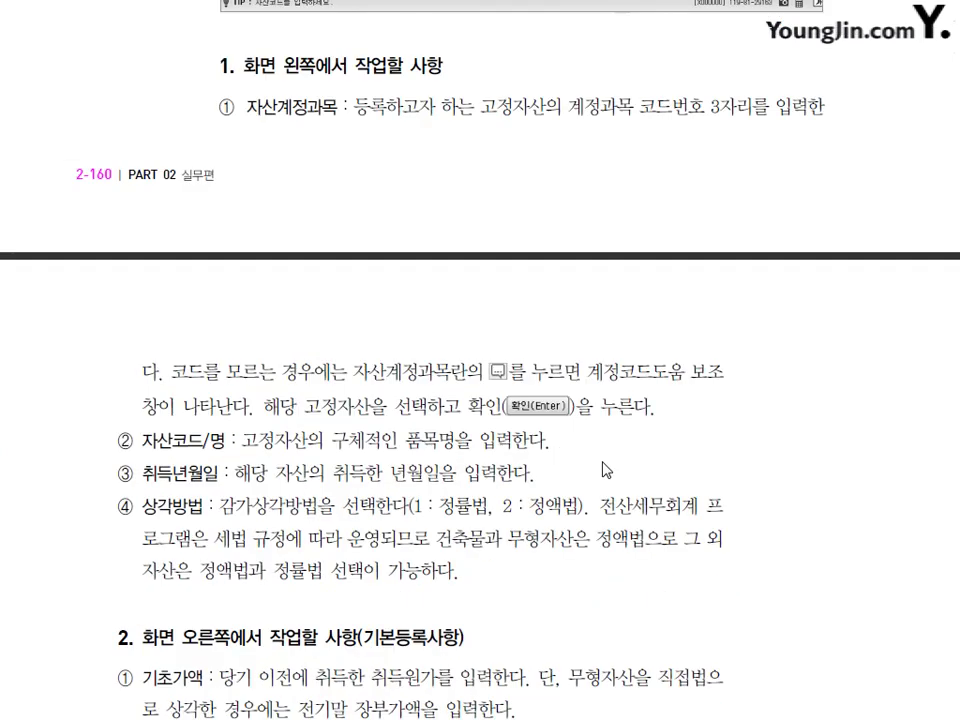
{"action": "scroll", "coordinate": [606, 528], "scroll_direction": "down", "scroll_amount": 3}
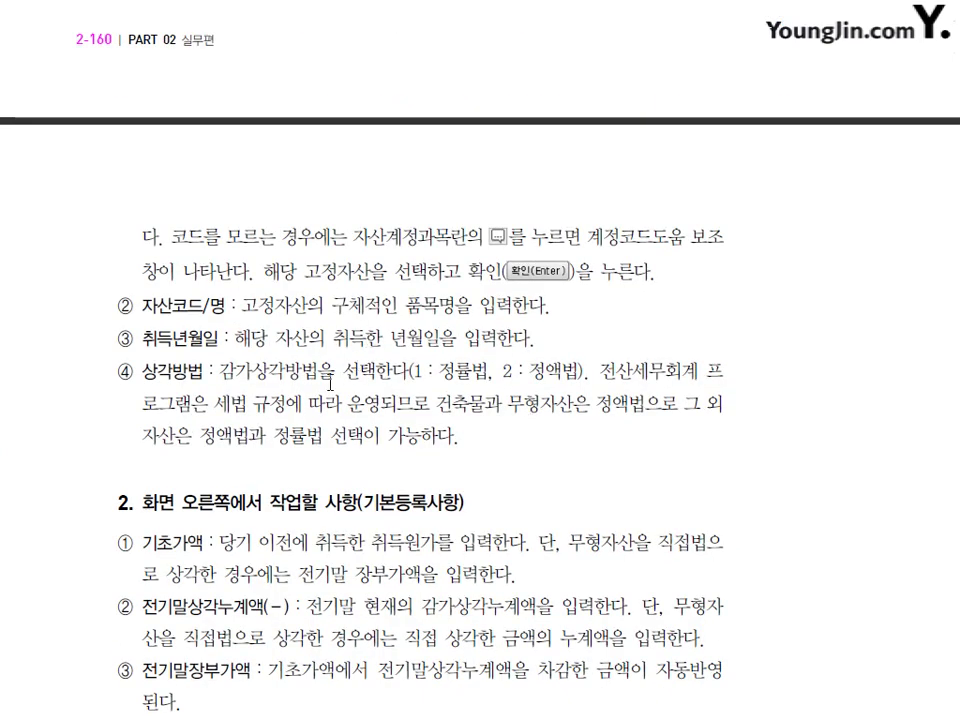
{"action": "scroll", "coordinate": [252, 390], "scroll_direction": "up", "scroll_amount": 3}
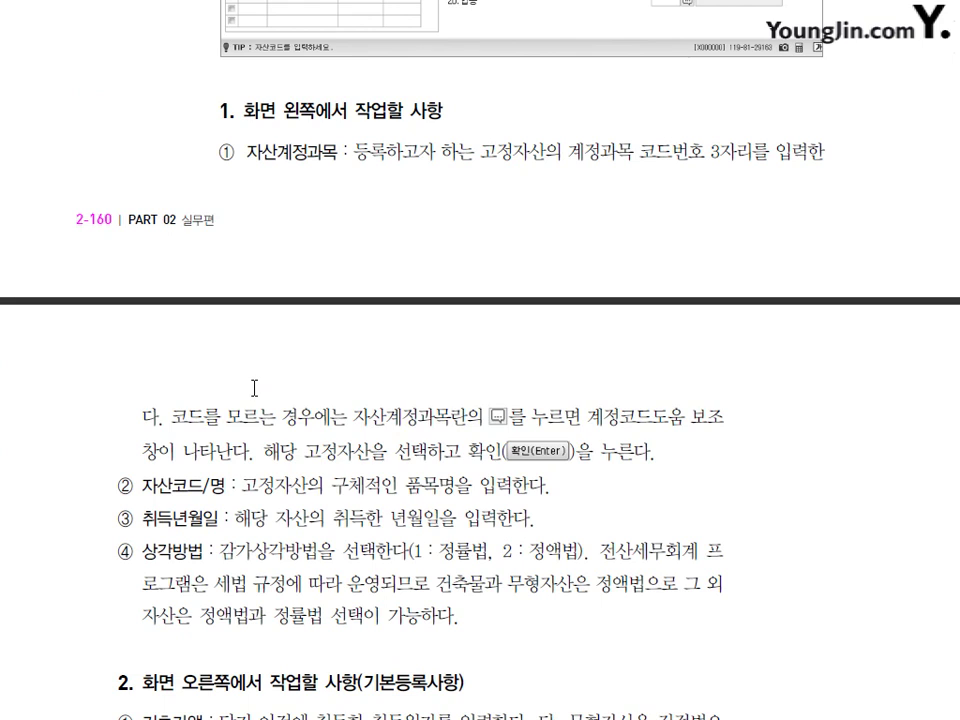
{"action": "scroll", "coordinate": [254, 388], "scroll_direction": "down", "scroll_amount": 6}
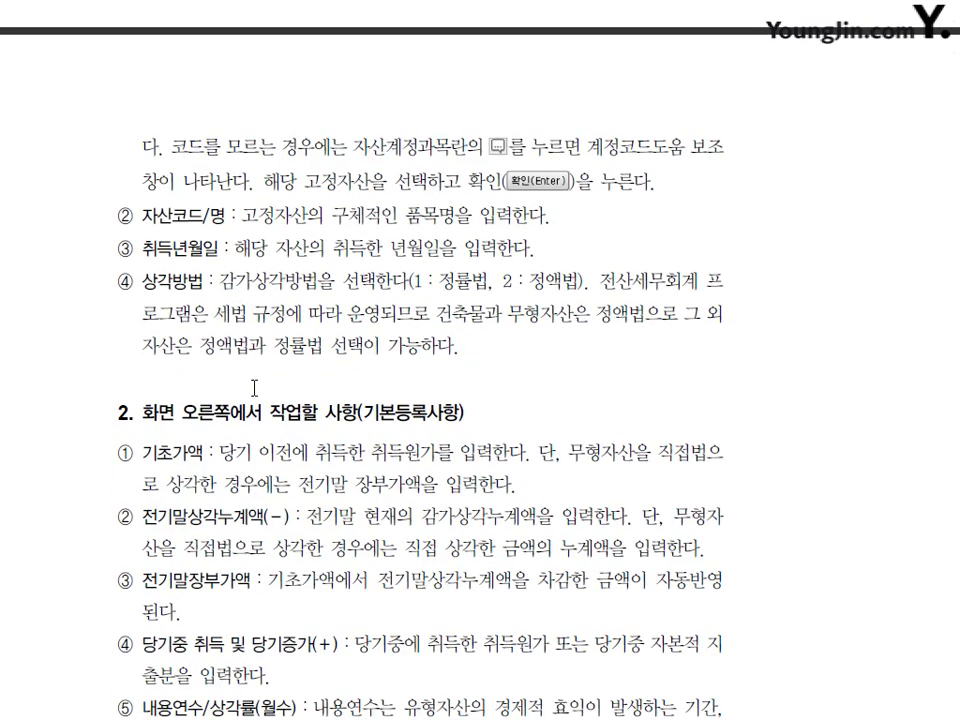
{"action": "left_click_drag", "start_coordinate": [227, 363], "coordinate": [342, 363]}
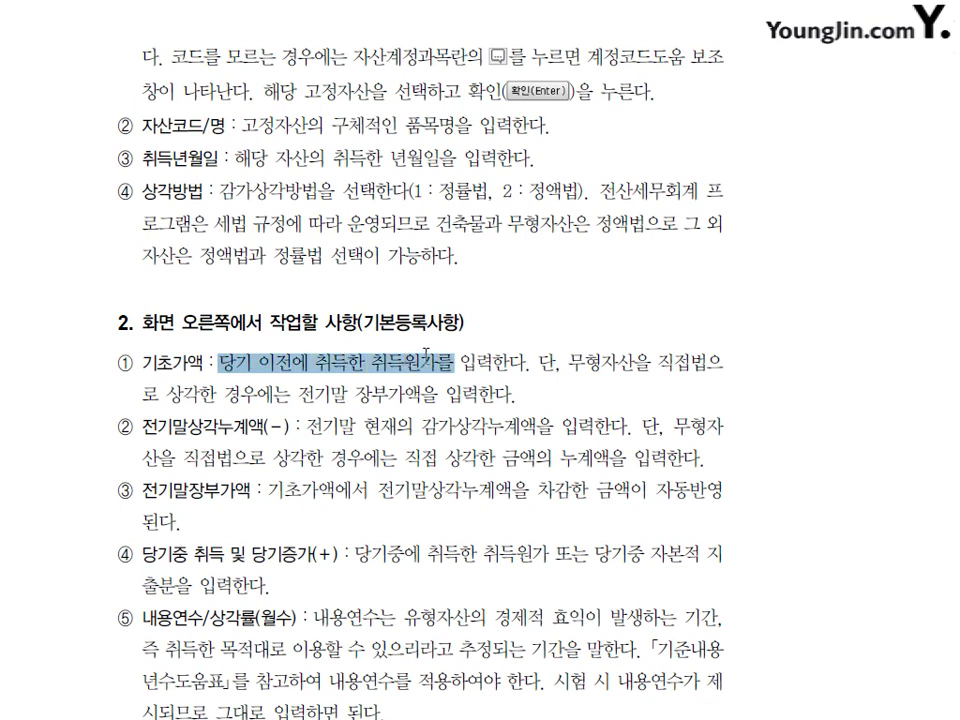
{"action": "left_click", "coordinate": [678, 362]}
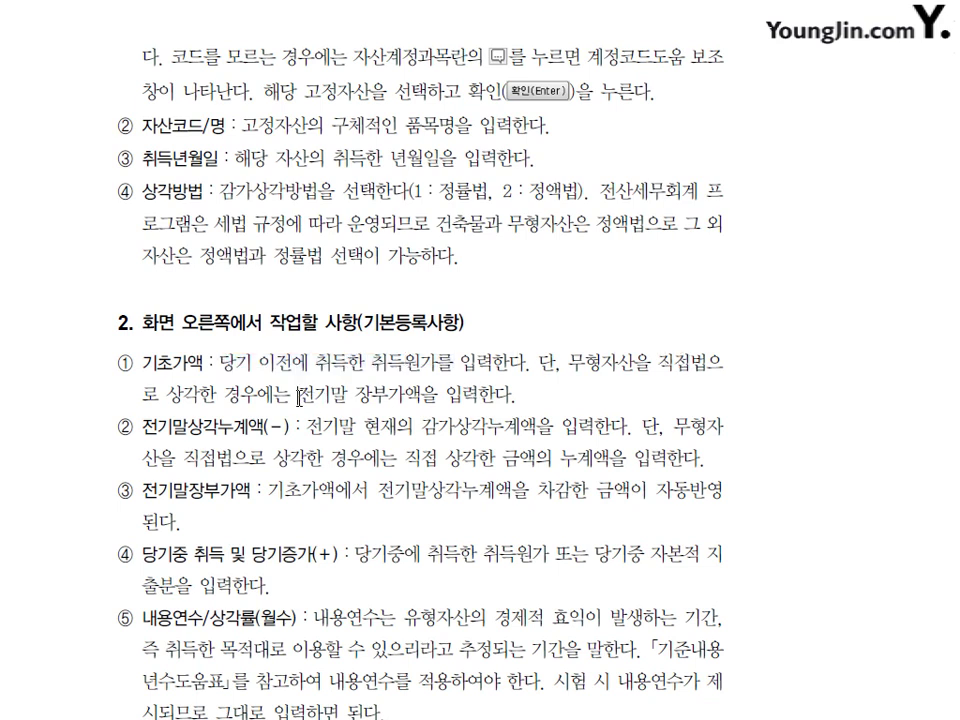
{"action": "left_click_drag", "start_coordinate": [297, 395], "coordinate": [421, 403]}
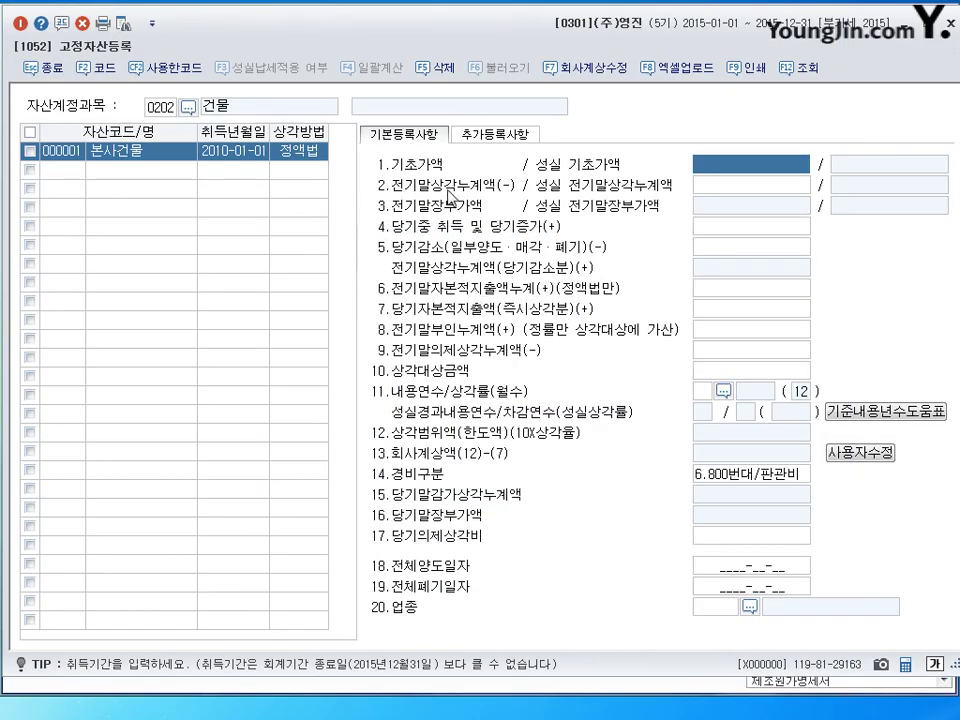
{"action": "left_click", "coordinate": [731, 187]}
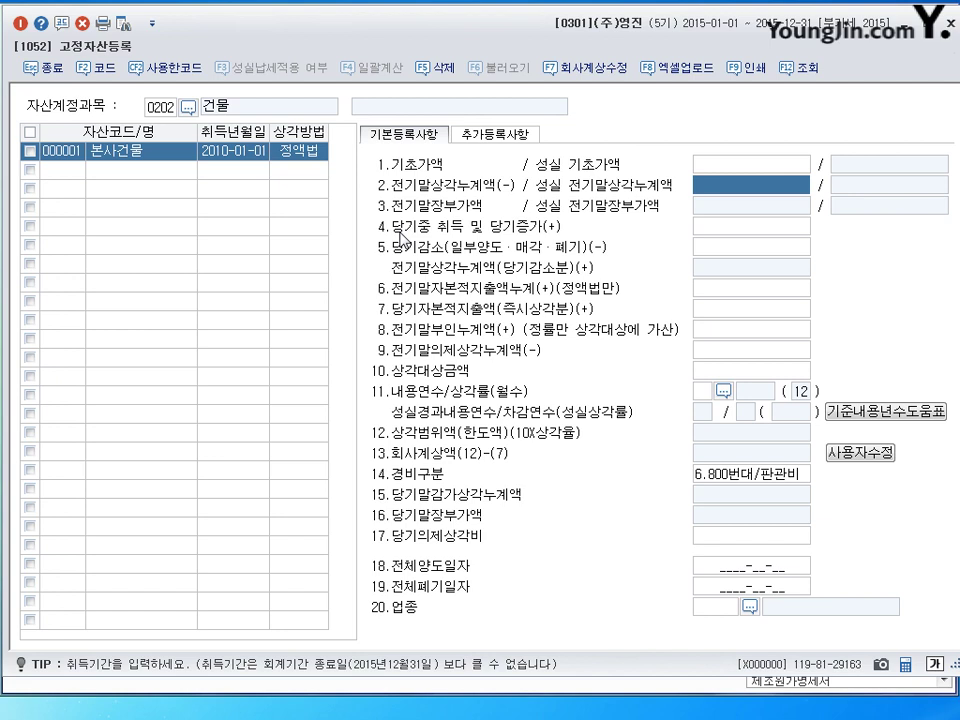
{"action": "left_click", "coordinate": [760, 236]}
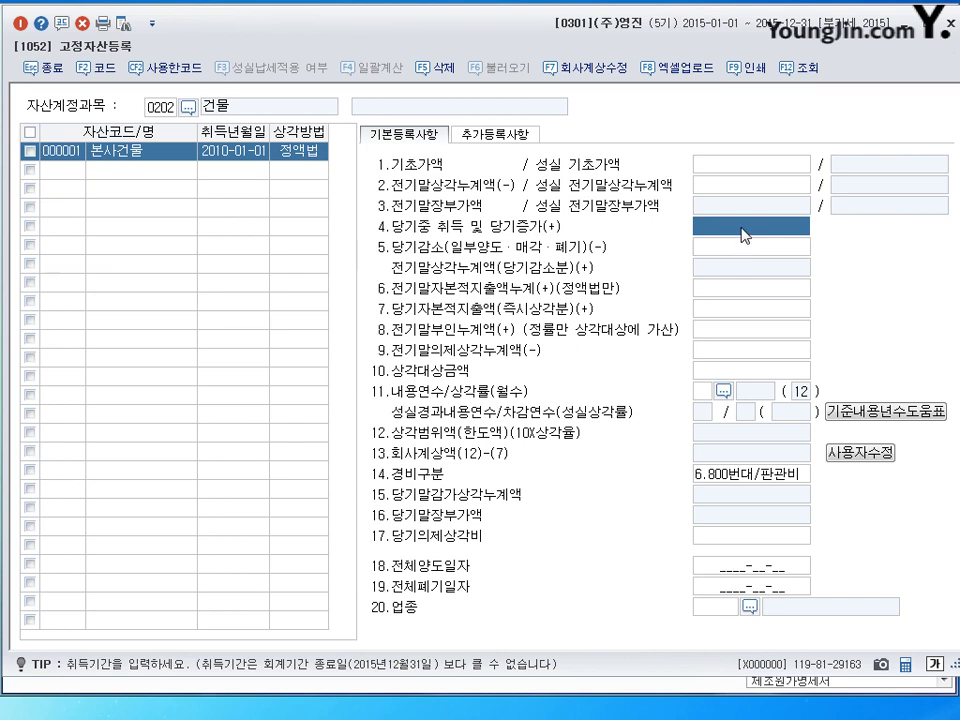
{"action": "left_click", "coordinate": [750, 170]}
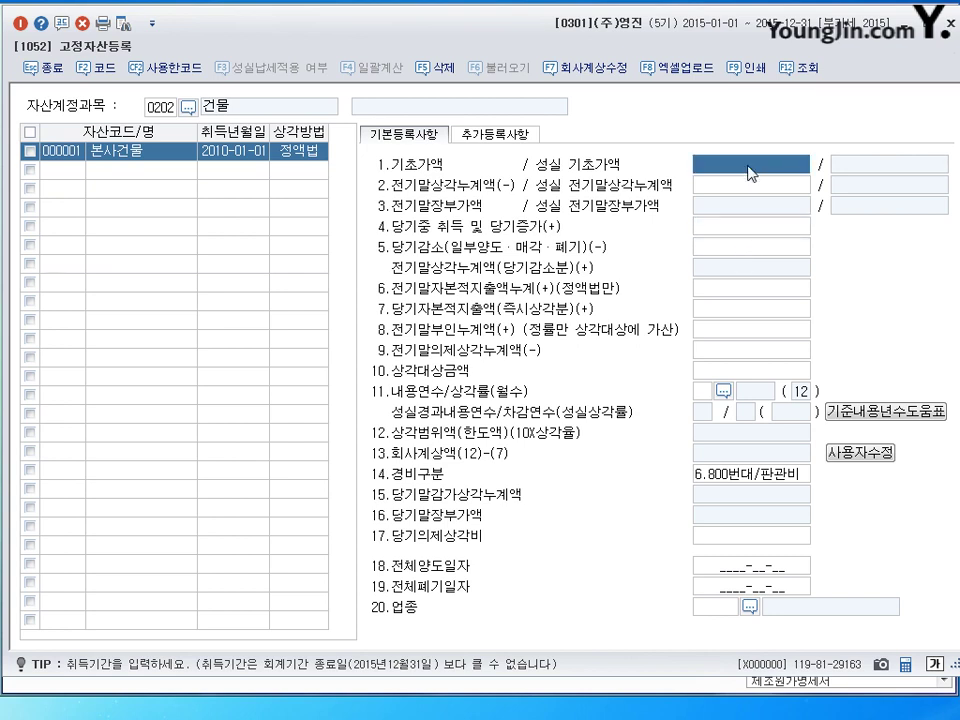
{"action": "left_click", "coordinate": [751, 229]}
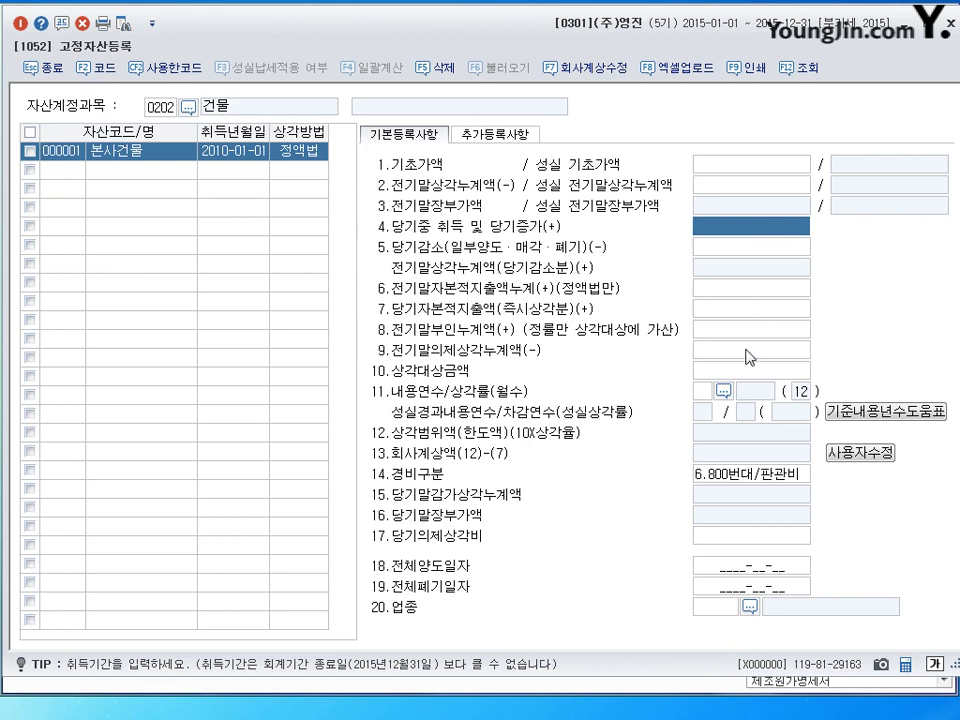
- View the depreciation rates by useful life and set the useful life of 본사건물 to 10 years
{"action": "left_click", "coordinate": [704, 396]}
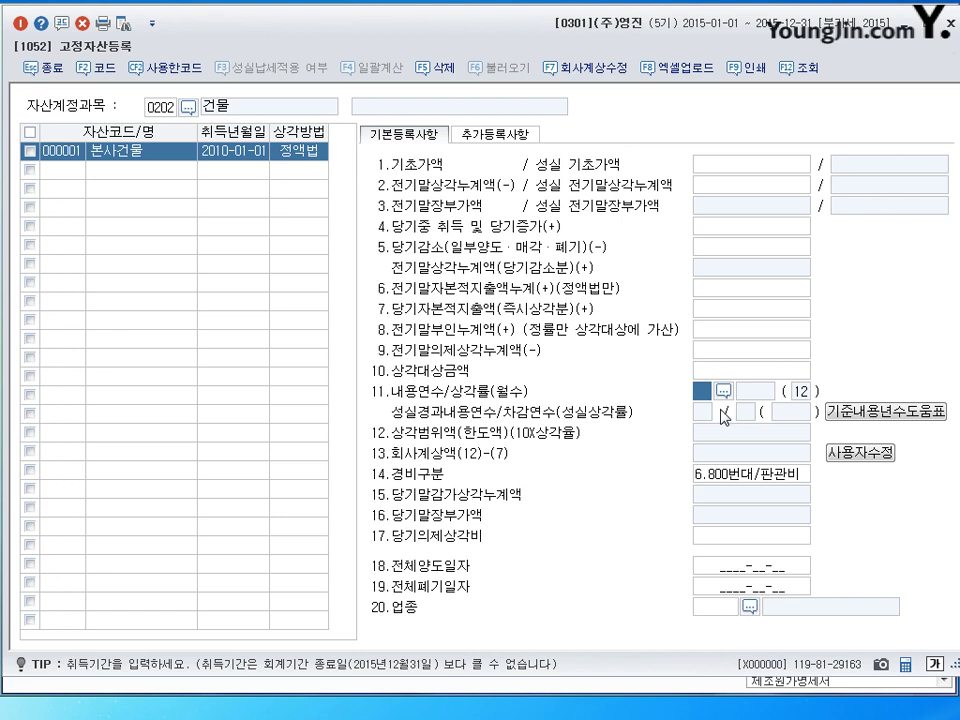
{"action": "left_click", "coordinate": [723, 390]}
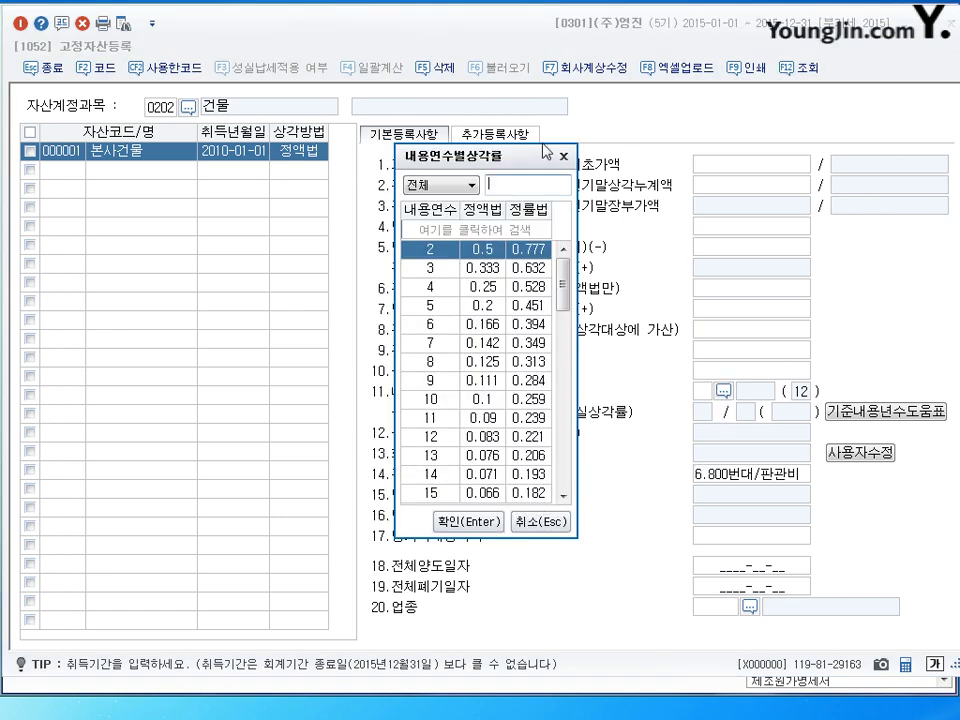
{"action": "left_click", "coordinate": [562, 157]}
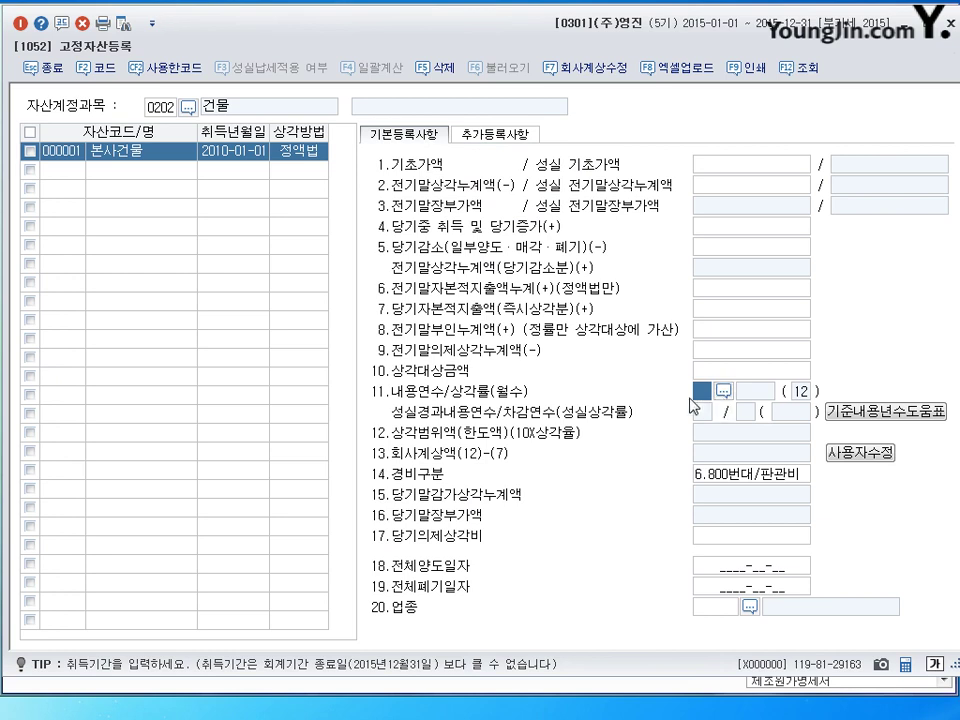
{"action": "type", "text": "10"}
{"action": "key", "text": "Return"}
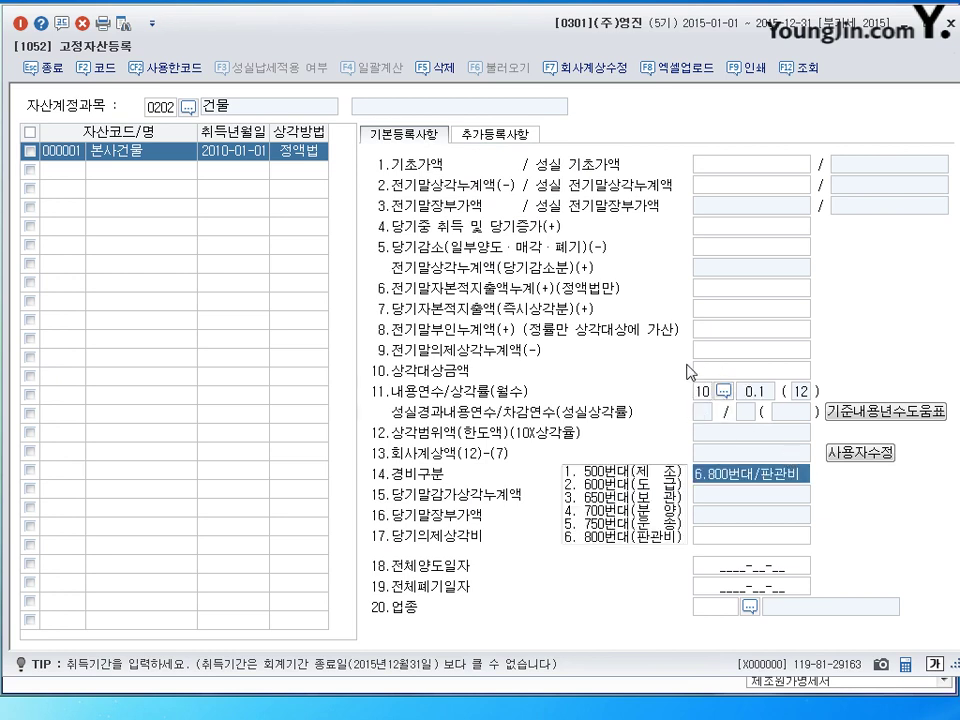
- Consult the standard useful life reference tables for research assets, intangible assets, buildings and industries
{"action": "left_click", "coordinate": [703, 391]}
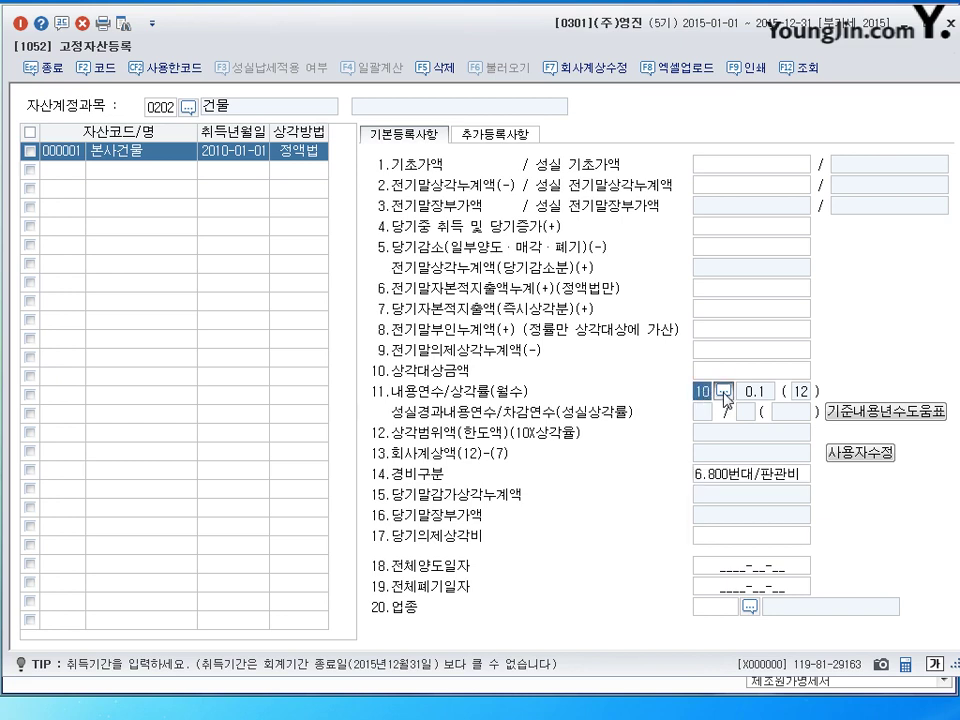
{"action": "left_click", "coordinate": [749, 393]}
{"action": "left_click", "coordinate": [703, 393]}
{"action": "left_click", "coordinate": [866, 412]}
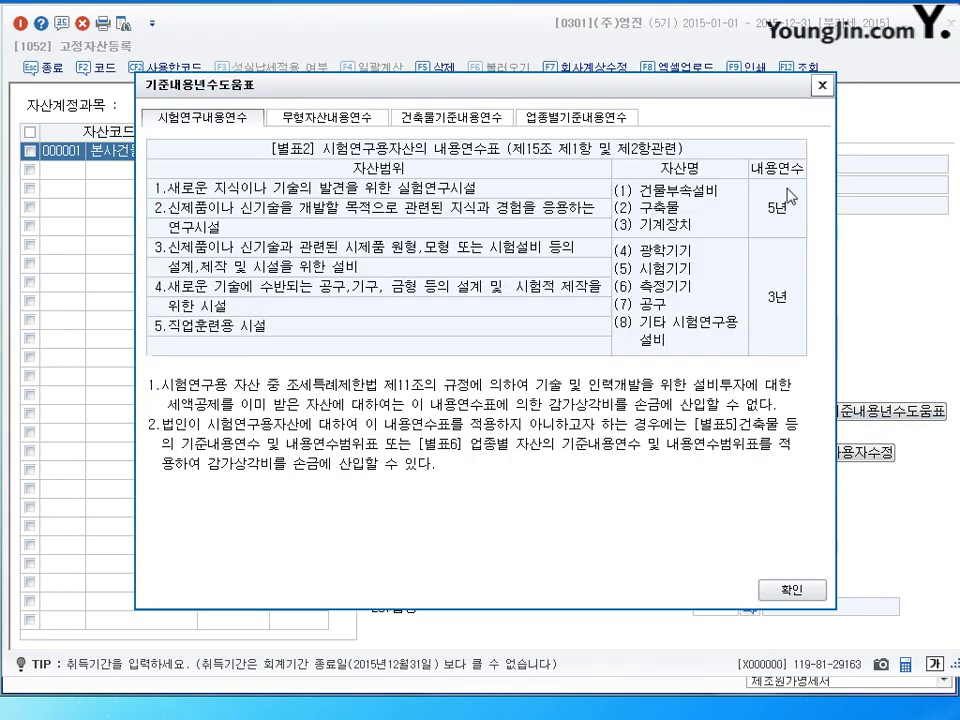
{"action": "left_click", "coordinate": [320, 117]}
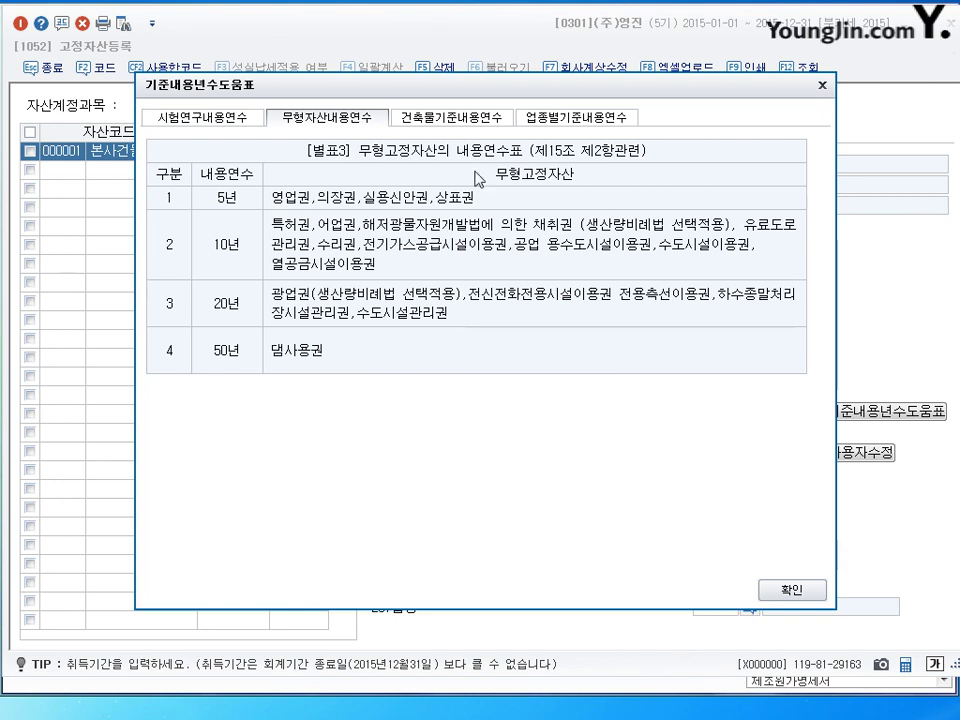
{"action": "left_click", "coordinate": [450, 117]}
{"action": "left_click", "coordinate": [553, 122]}
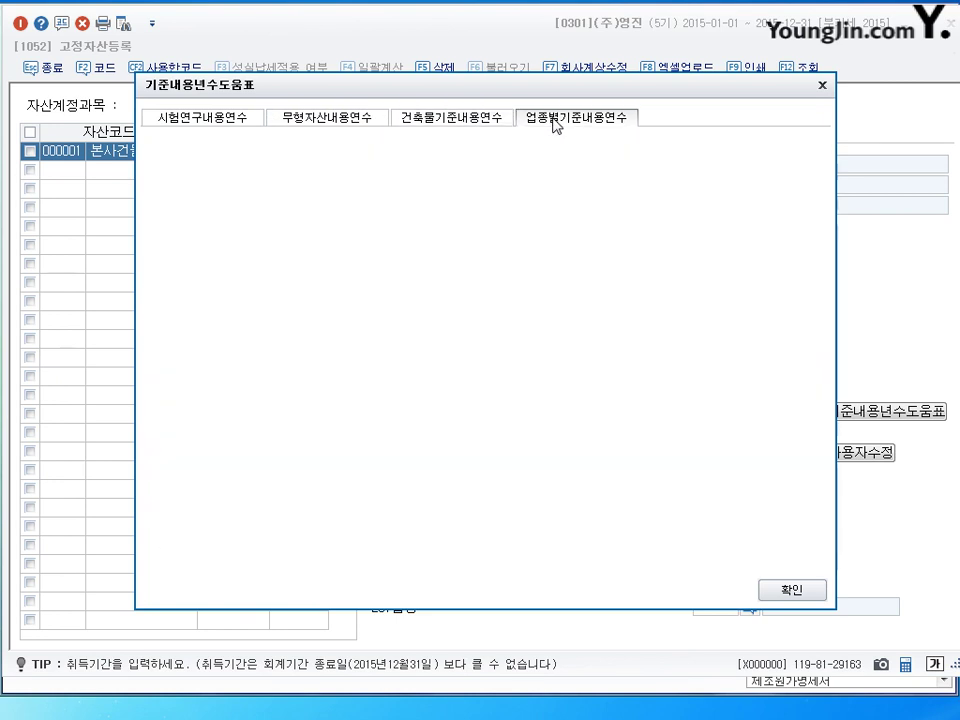
{"action": "left_click", "coordinate": [315, 117]}
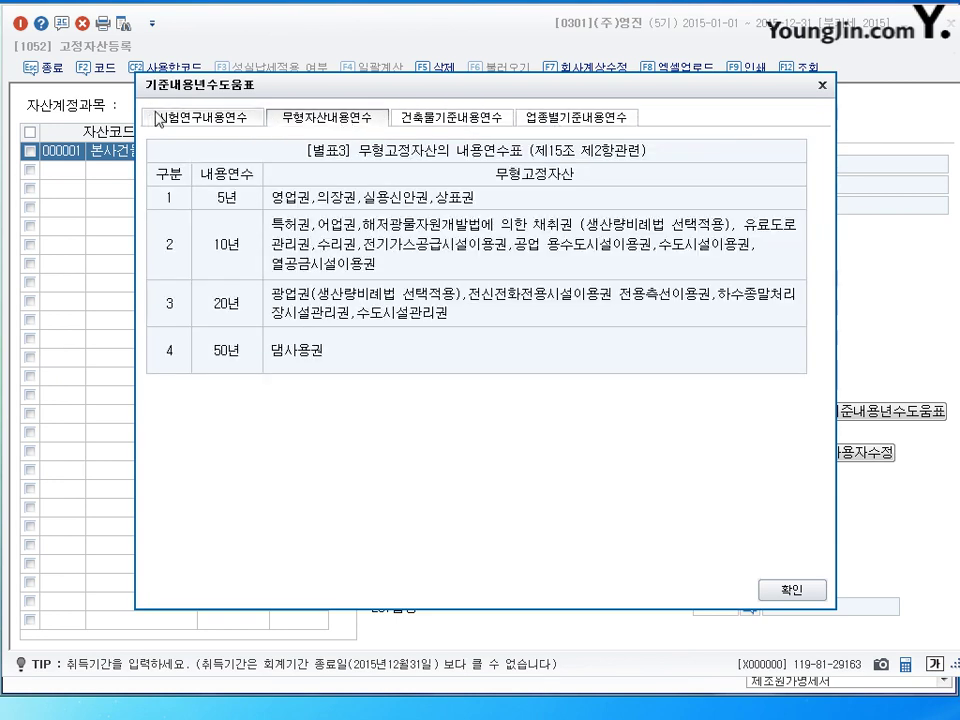
{"action": "left_click", "coordinate": [190, 118]}
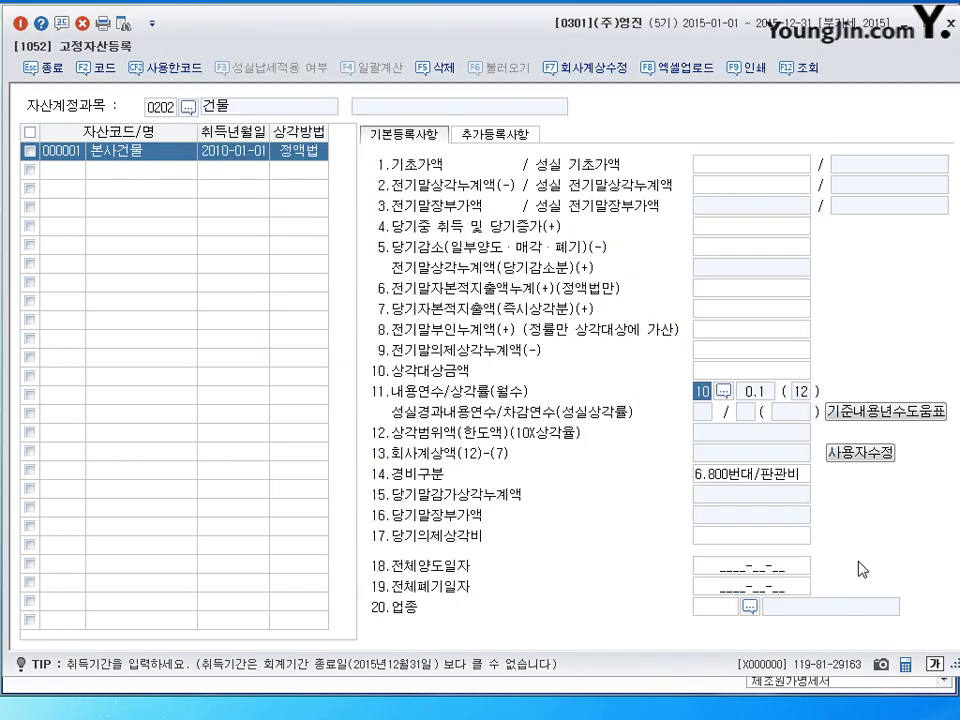
{"action": "left_click", "coordinate": [790, 591]}
- Set the useful life of 본사건물 to 5 years and check it against the depreciation rate list
{"action": "type", "text": "5"}
{"action": "key", "text": "Return"}
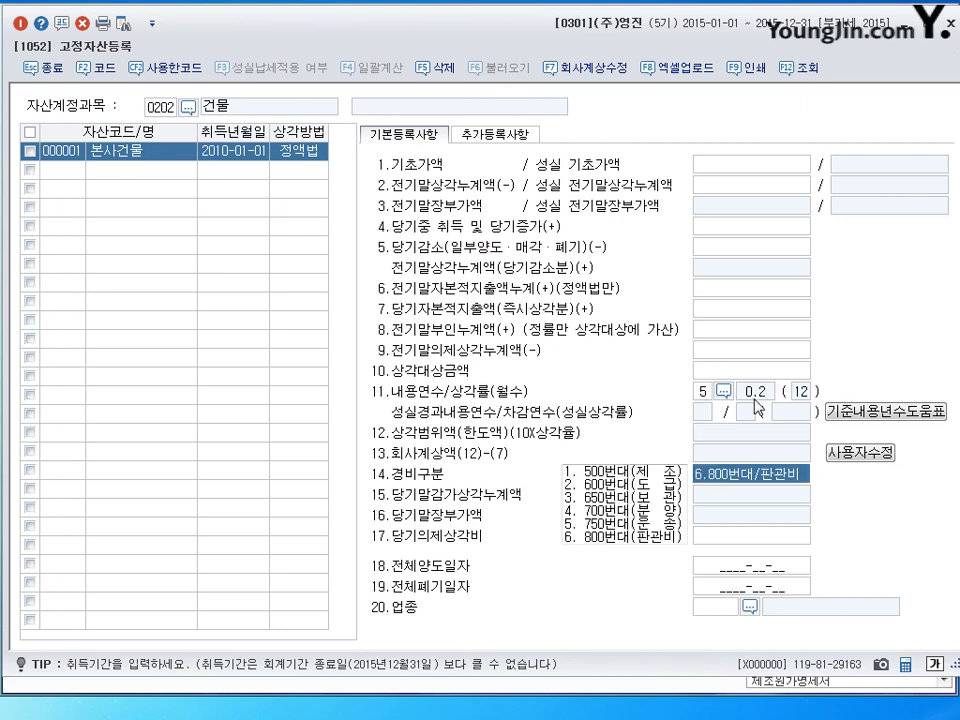
{"action": "left_click", "coordinate": [704, 391]}
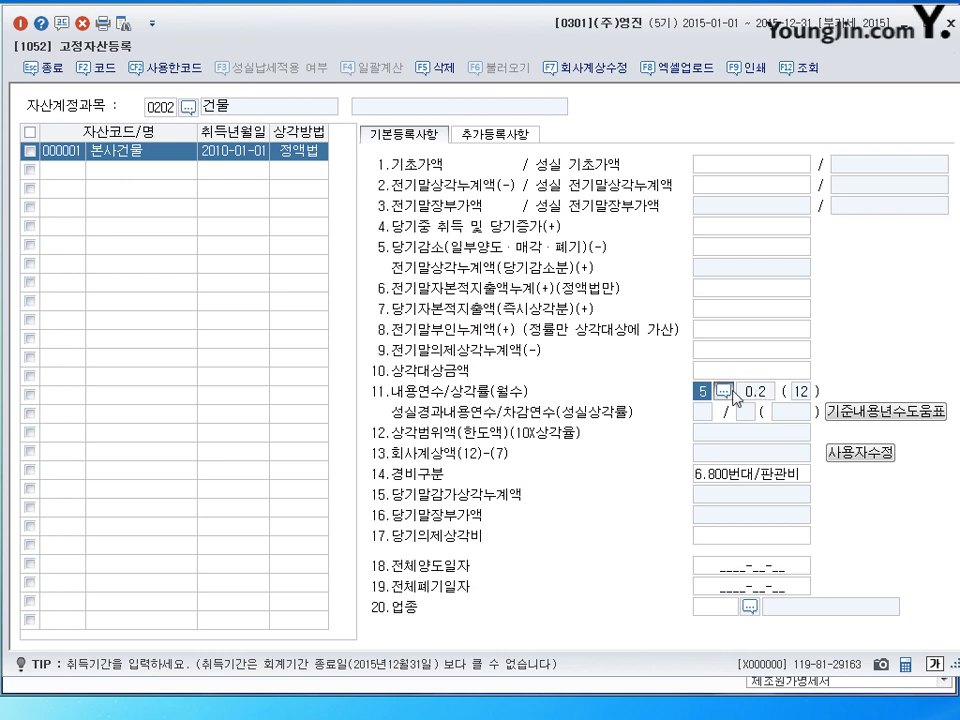
{"action": "left_click", "coordinate": [731, 392]}
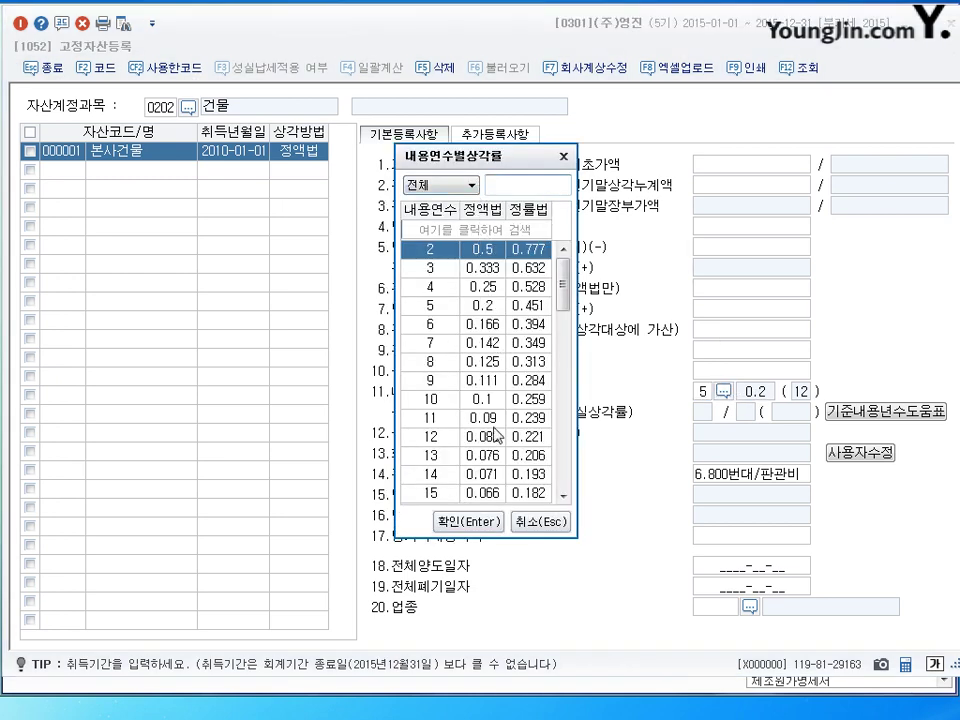
{"action": "left_click", "coordinate": [540, 522]}
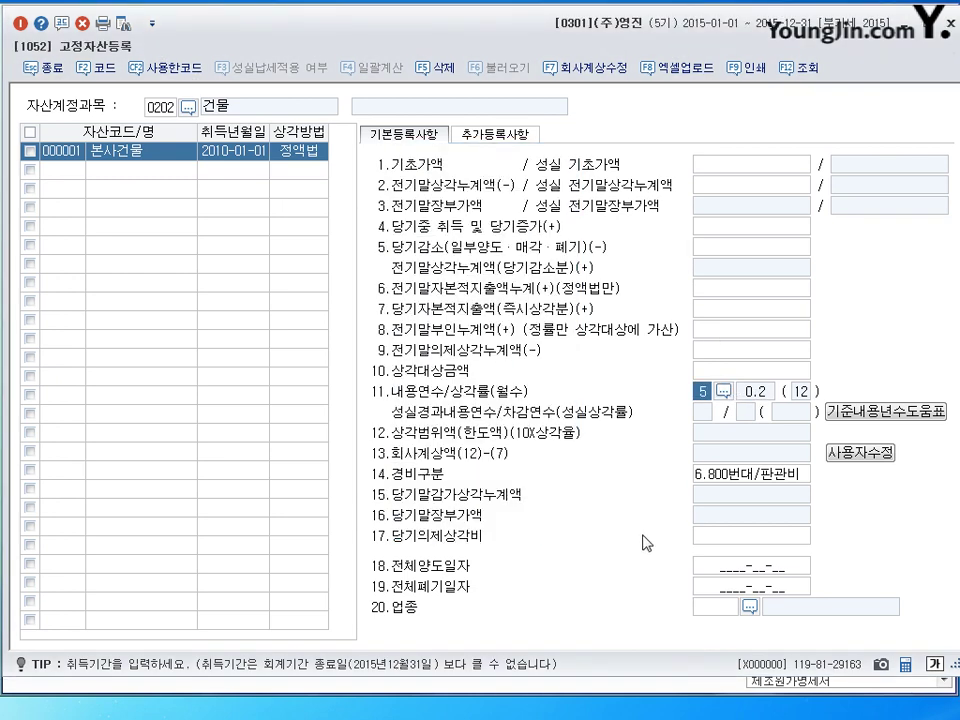
- Try the 500번대/제조 expense category for 본사건물 and restore it to 800번대/판관비
{"action": "key", "text": "Return"}
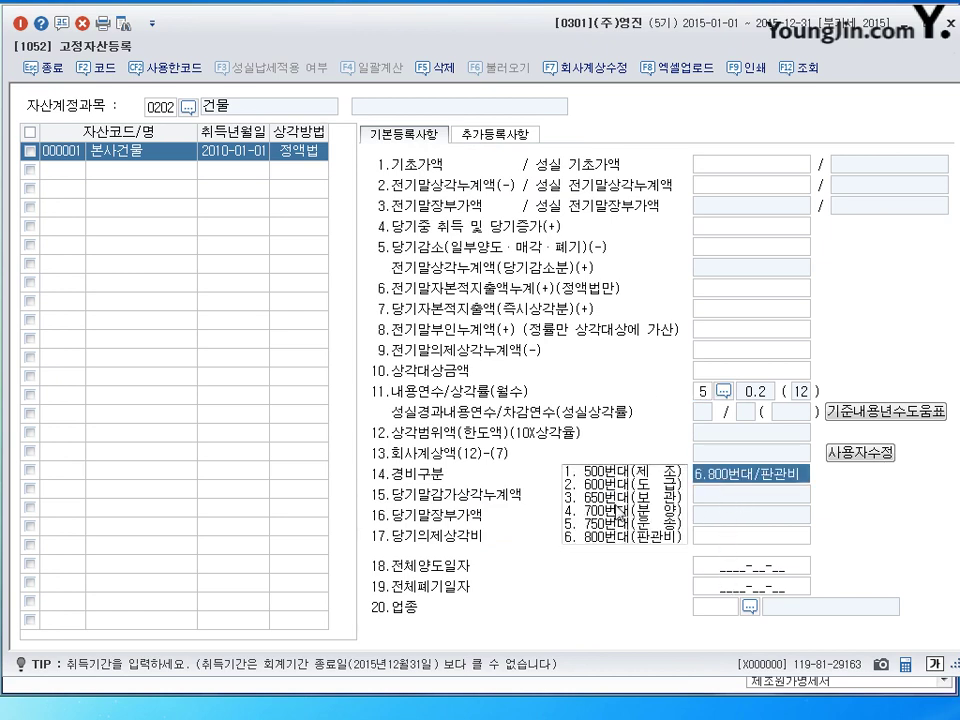
{"action": "key", "text": "1"}
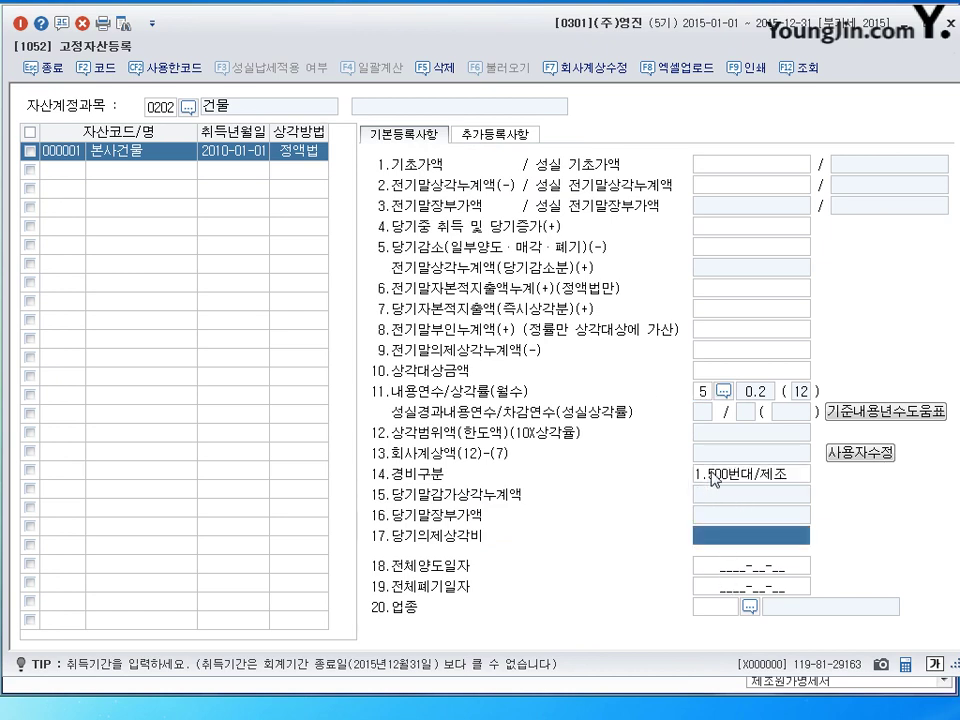
{"action": "left_click", "coordinate": [589, 538]}
{"action": "left_click", "coordinate": [712, 480]}
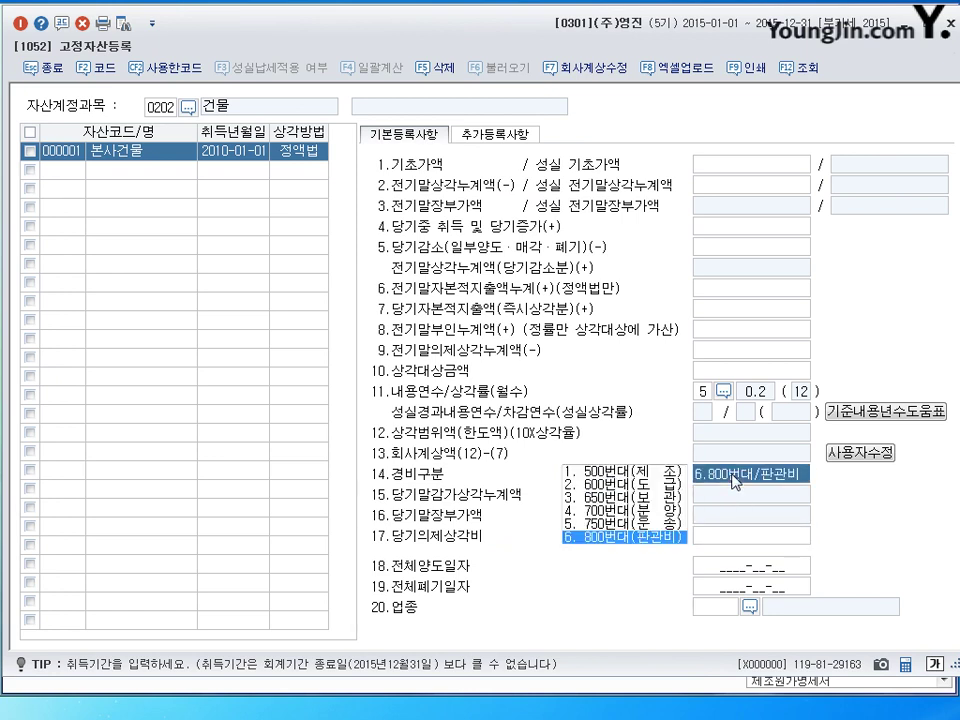
{"action": "key", "text": "1"}
{"action": "left_click", "coordinate": [714, 482]}
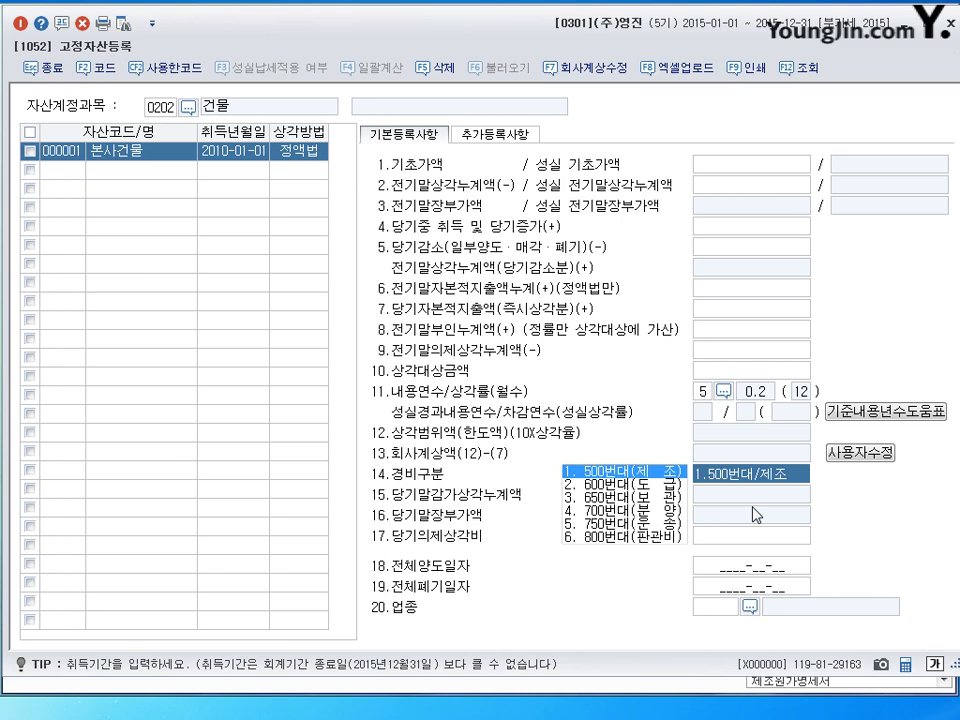
{"action": "left_click", "coordinate": [638, 540]}
{"action": "left_click", "coordinate": [740, 476]}
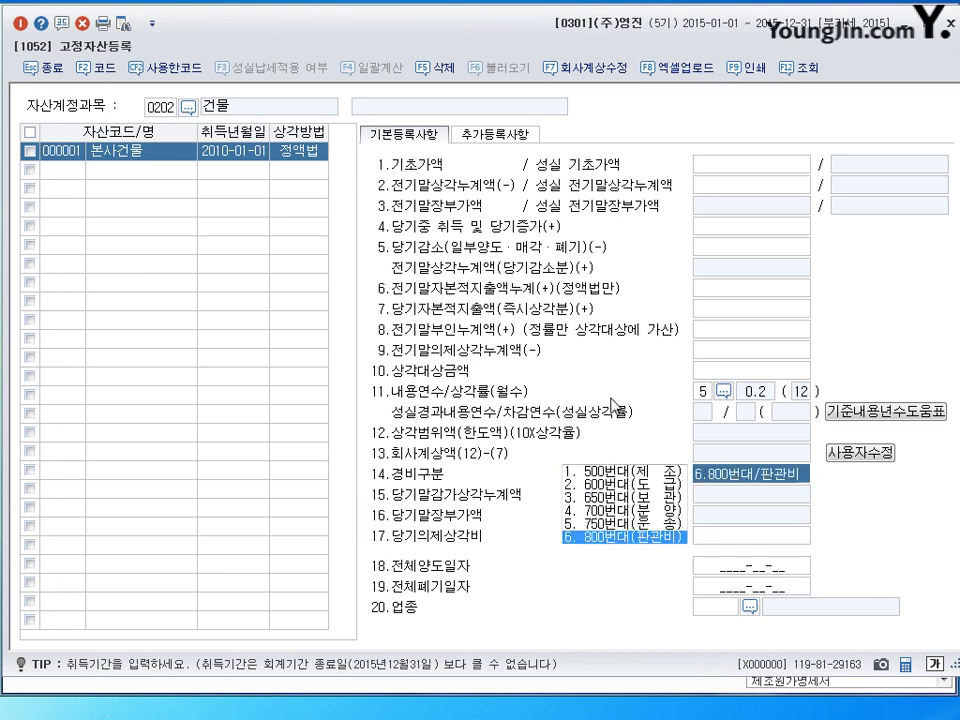
- Switch the asset account being registered from 건물 to 0206 기계장치
{"action": "left_click", "coordinate": [305, 152]}
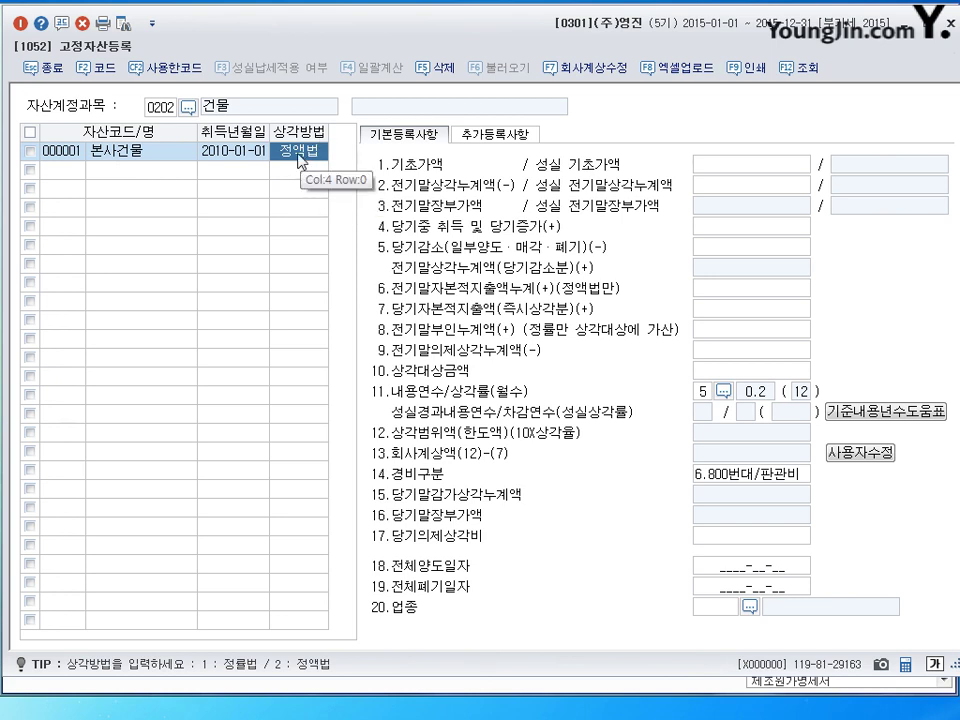
{"action": "left_click", "coordinate": [187, 107]}
{"action": "left_click", "coordinate": [368, 405]}
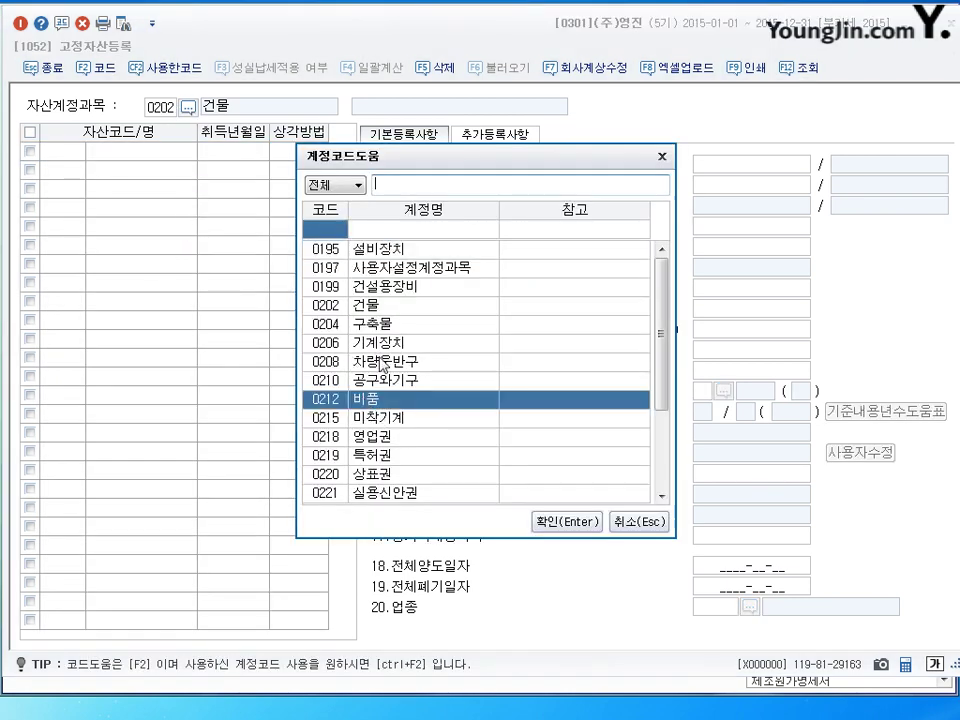
{"action": "left_click", "coordinate": [380, 343]}
{"action": "left_click", "coordinate": [563, 521]}
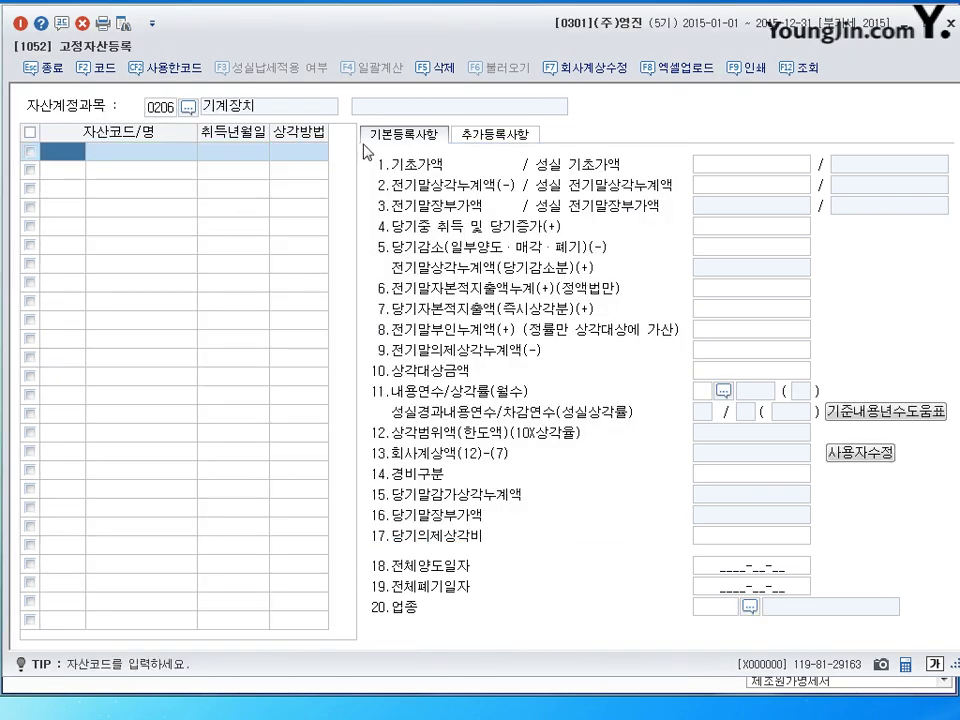
- Add asset code 000001 named 11 under 기계장치 with the acquisition date 2011-01-01
{"action": "type", "text": "000001"}
{"action": "key", "text": "Return"}
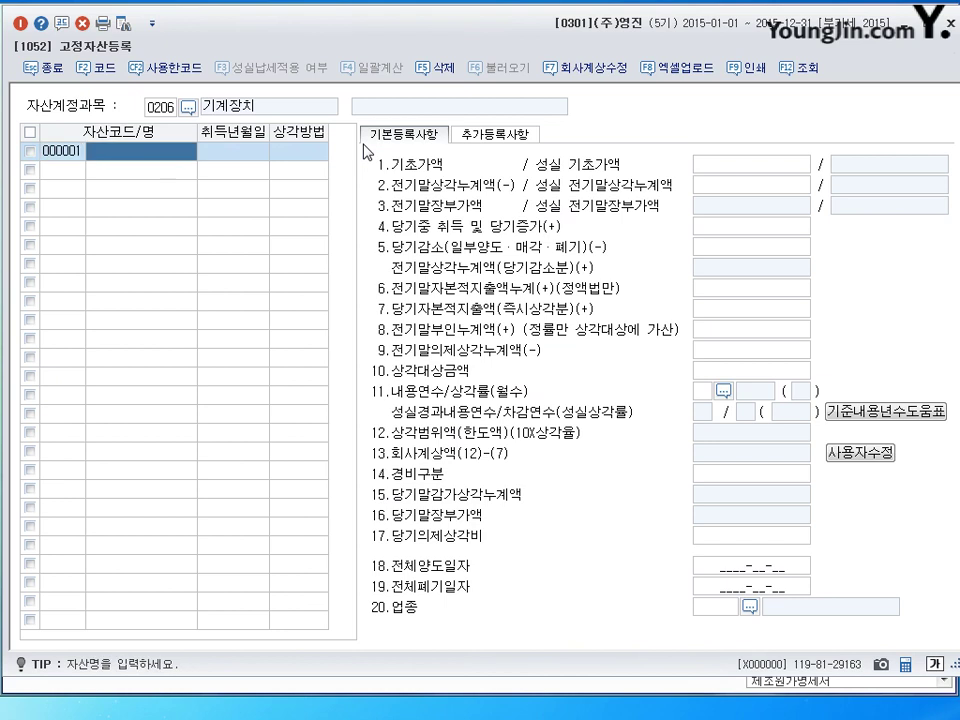
{"action": "type", "text": "11"}
{"action": "key", "text": "Return"}
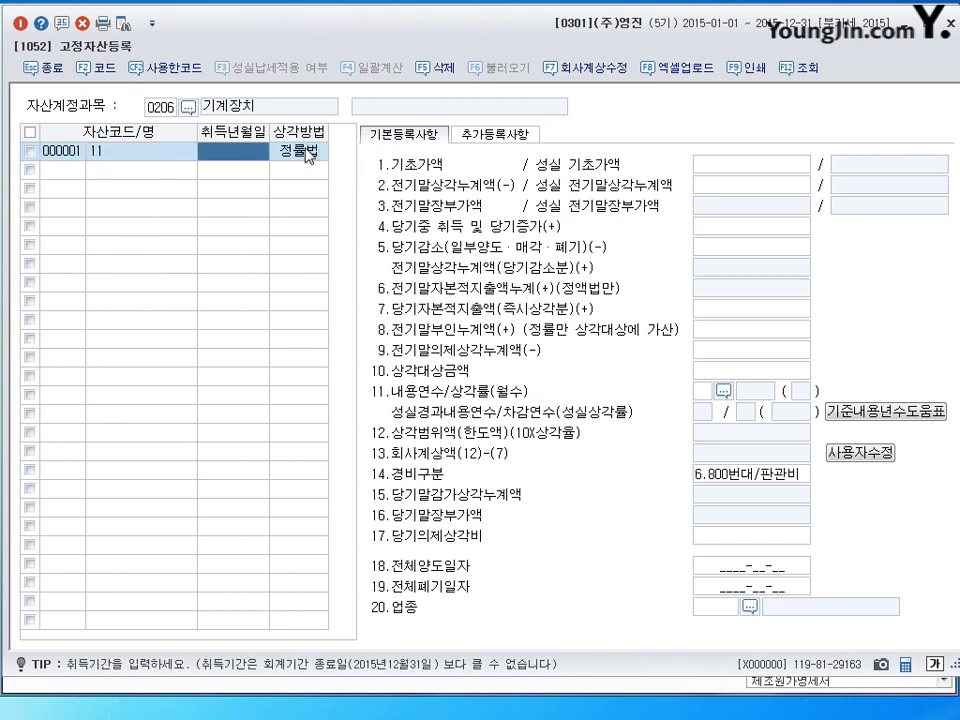
{"action": "type", "text": "2011-"}
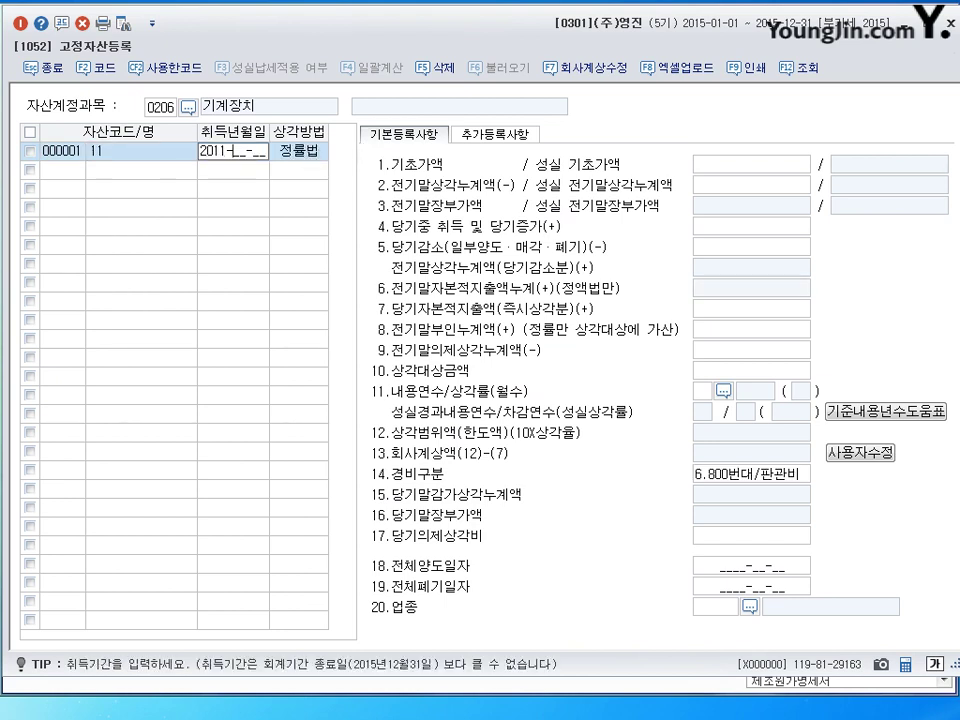
{"action": "type", "text": "01-01-"}
{"action": "key", "text": "Return"}
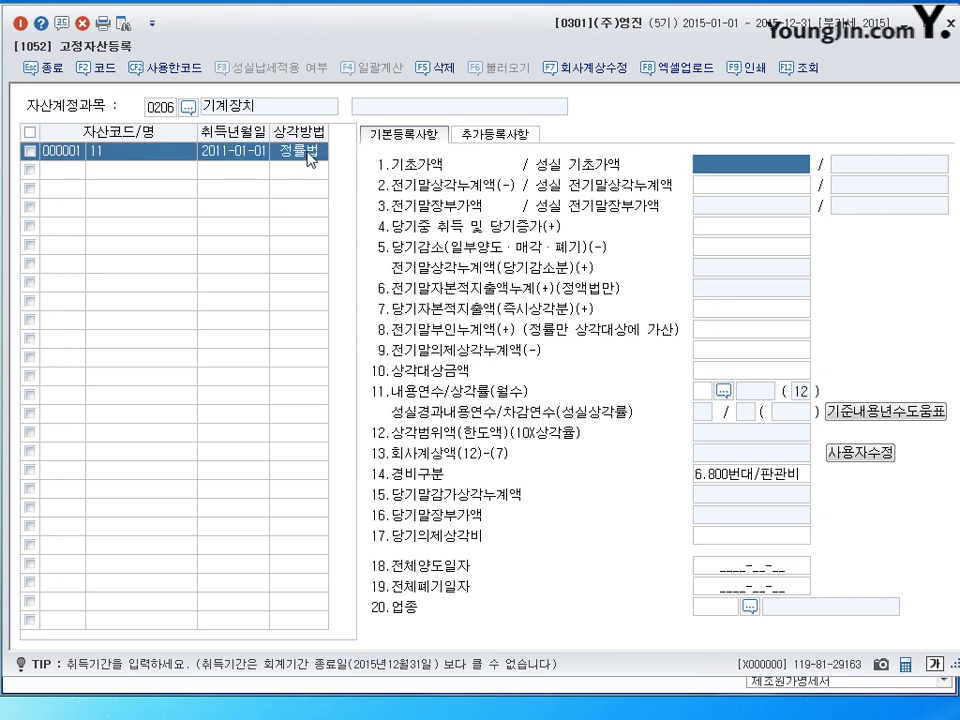
{"action": "left_click", "coordinate": [309, 160]}
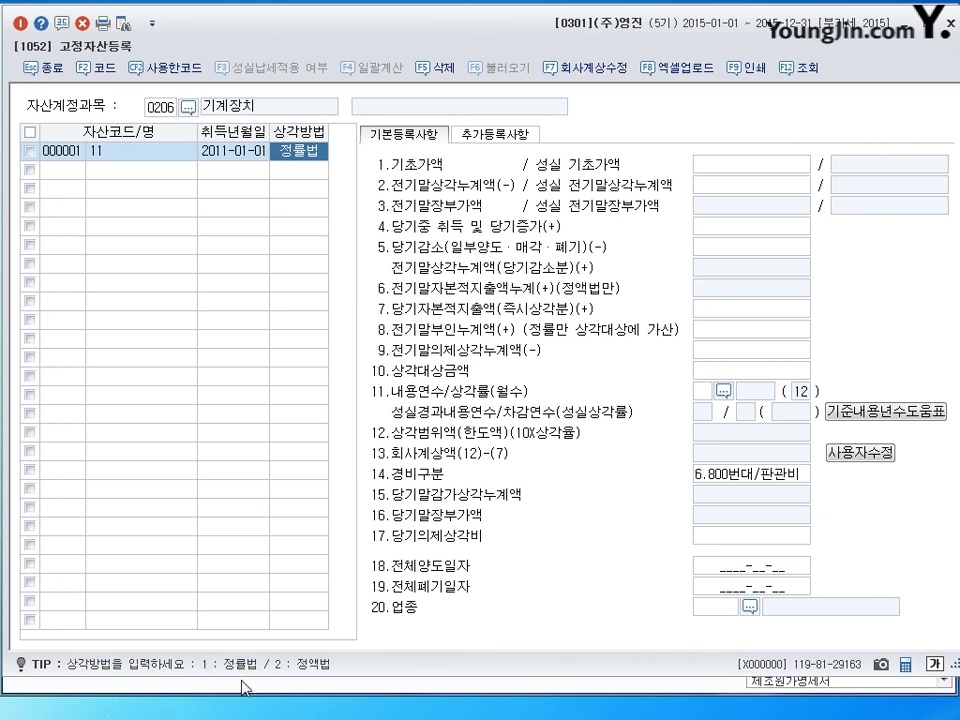
- Return to the 0202 건물 account and try to change the depreciation method of 본사건물 to 정률법
{"action": "left_click", "coordinate": [160, 106]}
{"action": "type", "text": "202"}
{"action": "key", "text": "Return"}
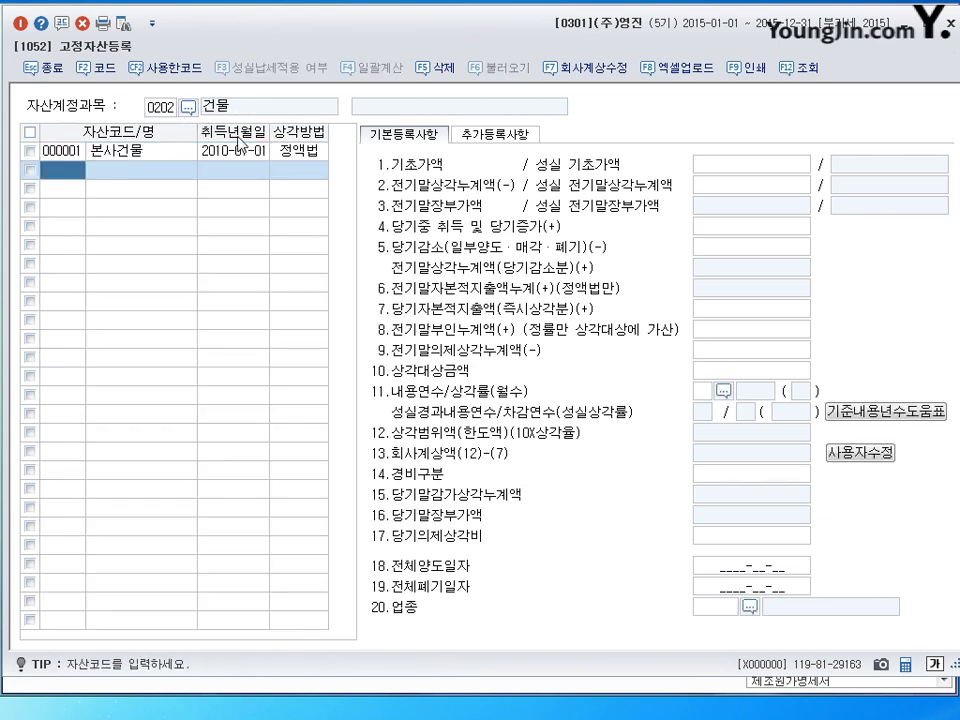
{"action": "left_click", "coordinate": [287, 155]}
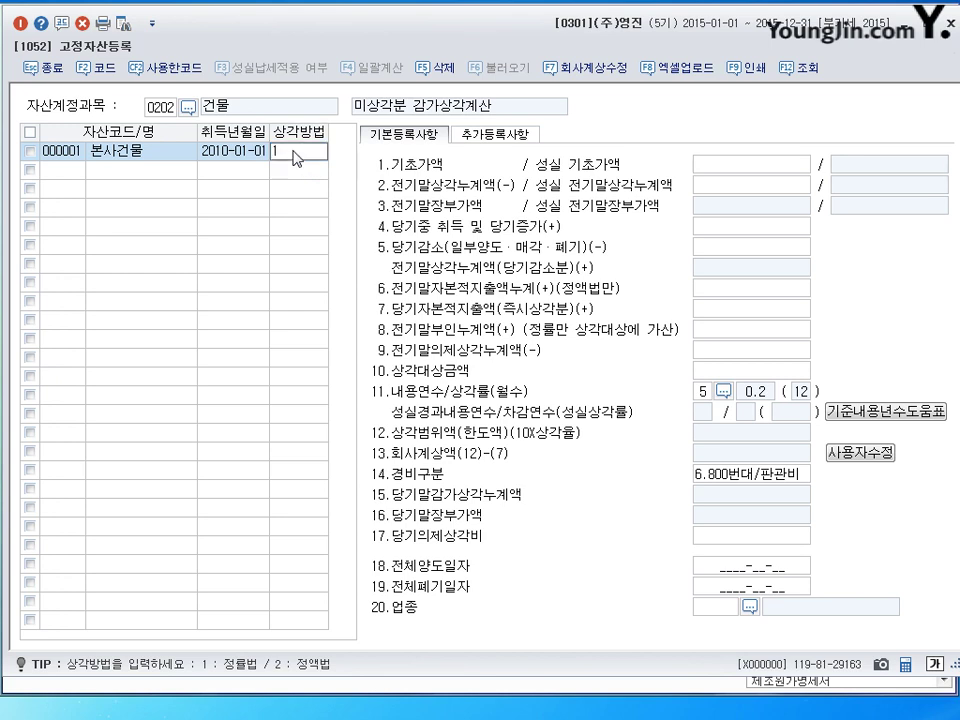
- In the 0206 기계장치 account, try the 정액법 depreciation method for asset 11 and restore 정률법
{"action": "left_click", "coordinate": [185, 110]}
{"action": "left_click", "coordinate": [187, 109]}
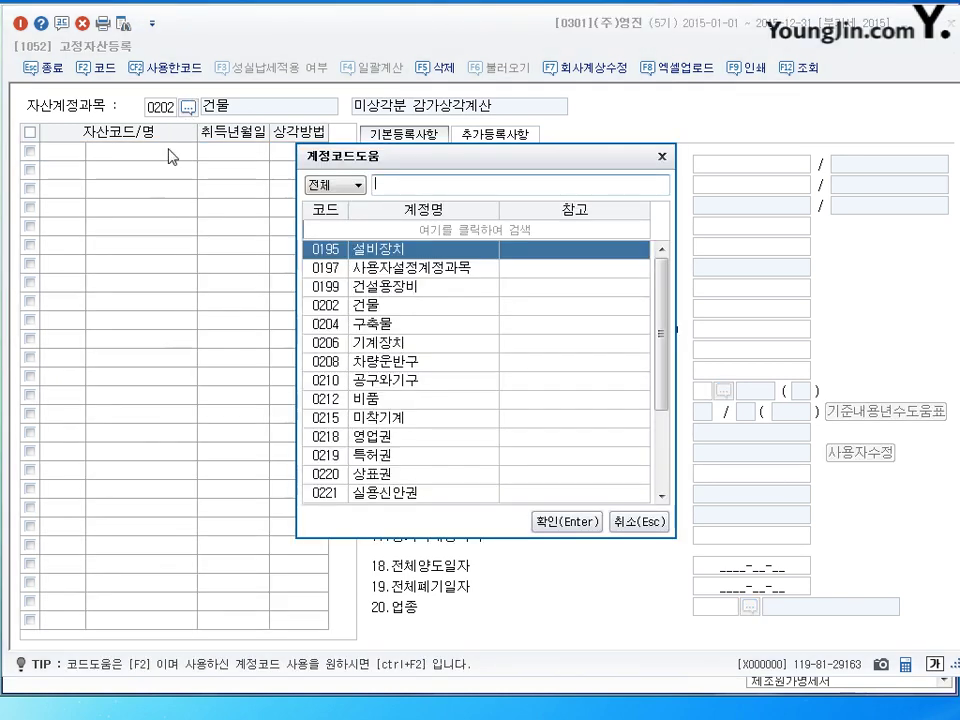
{"action": "left_click", "coordinate": [401, 343]}
{"action": "left_click", "coordinate": [566, 521]}
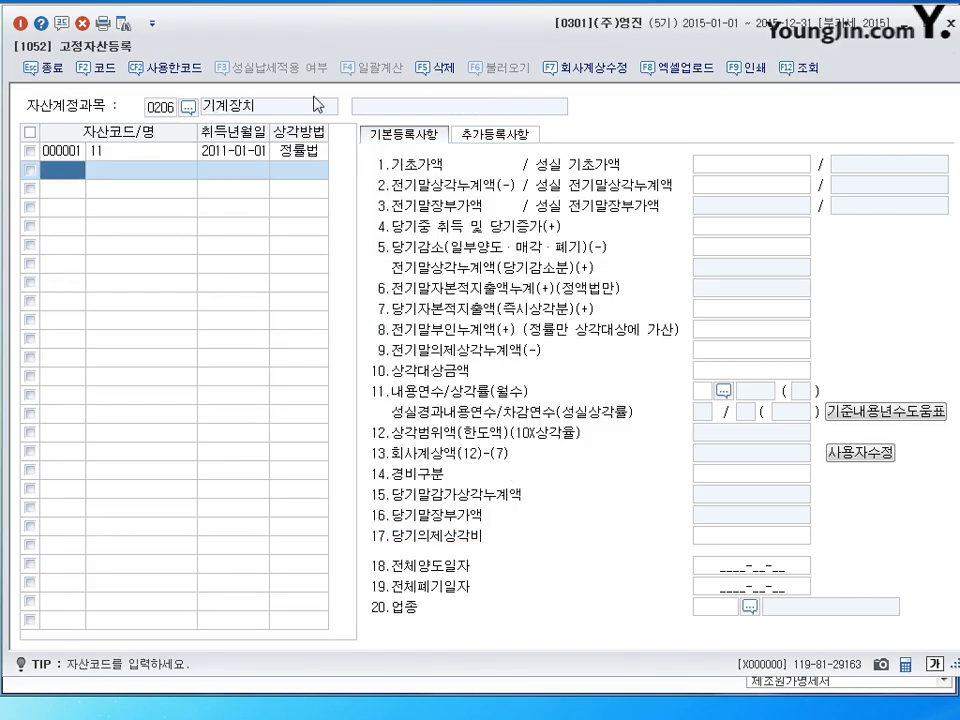
{"action": "left_click", "coordinate": [302, 158]}
{"action": "left_click", "coordinate": [302, 158]}
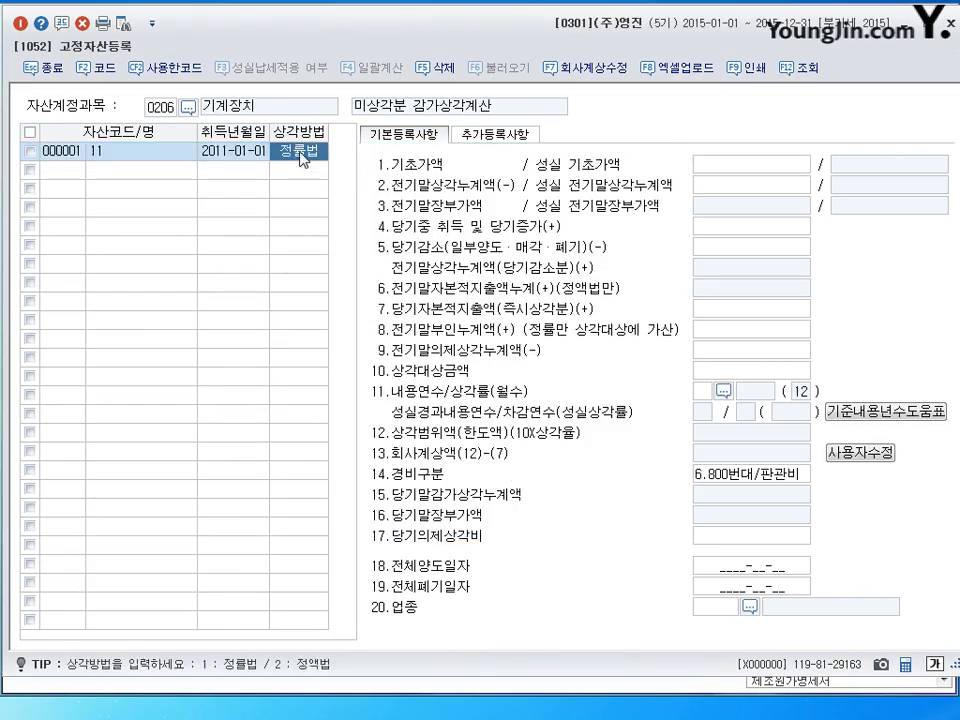
{"action": "key", "text": "2"}
{"action": "left_click", "coordinate": [302, 158]}
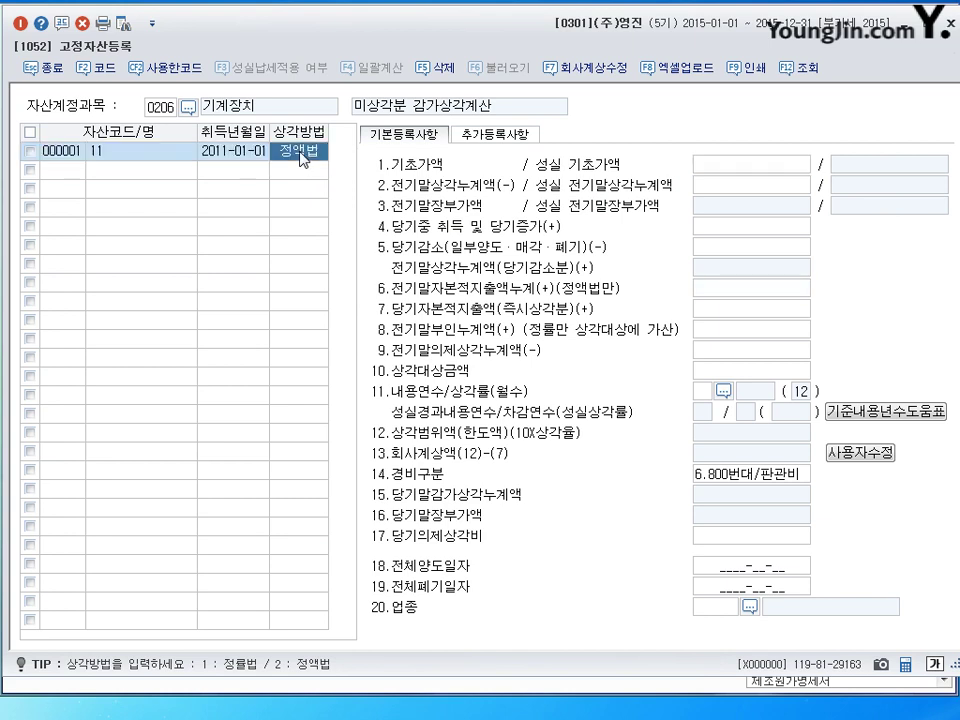
{"action": "key", "text": "1"}
{"action": "left_click", "coordinate": [302, 158]}
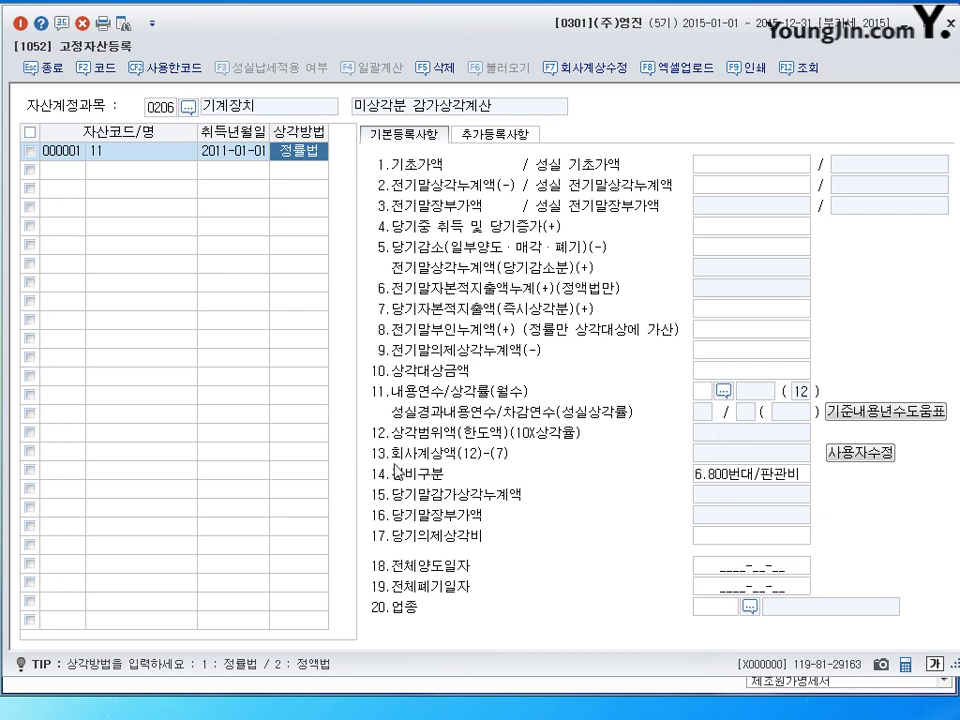
- For 본사건물 under 0202 건물, enter 기초가액 100,000,000 and 전기말상각누계액 5,000,000, and make its 회사계상액 editable
{"action": "left_click", "coordinate": [188, 107]}
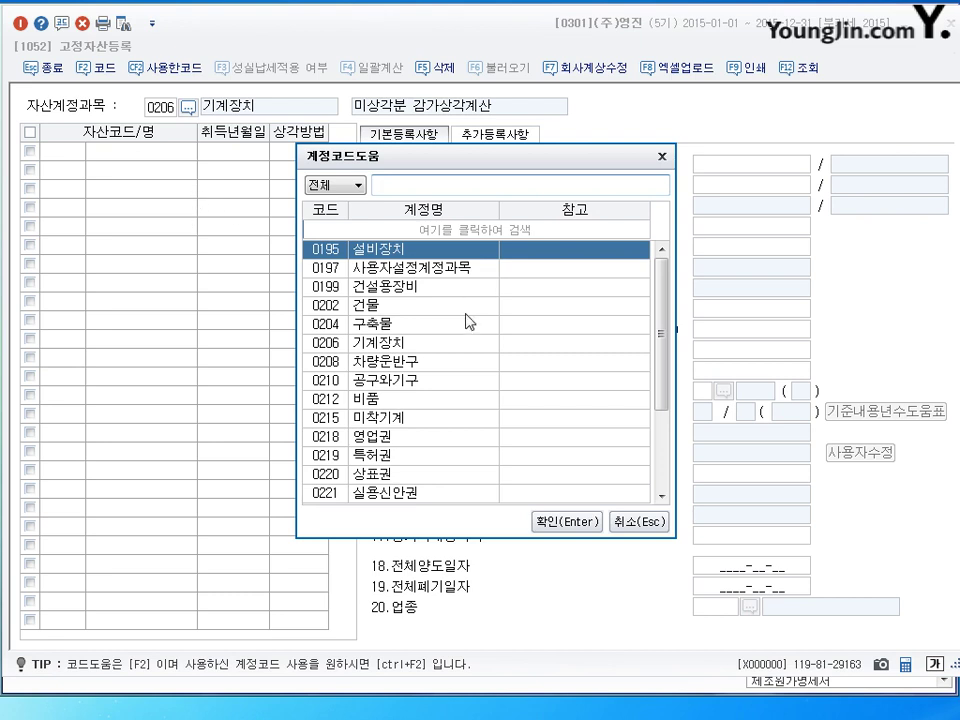
{"action": "left_click", "coordinate": [398, 312]}
{"action": "left_click", "coordinate": [575, 521]}
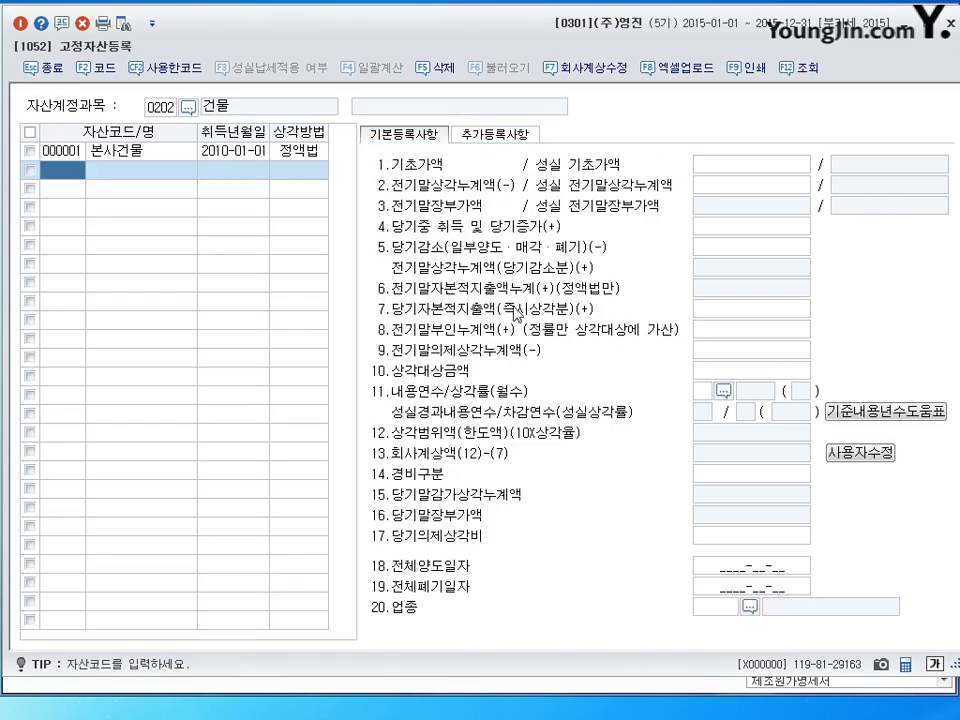
{"action": "left_click", "coordinate": [129, 152]}
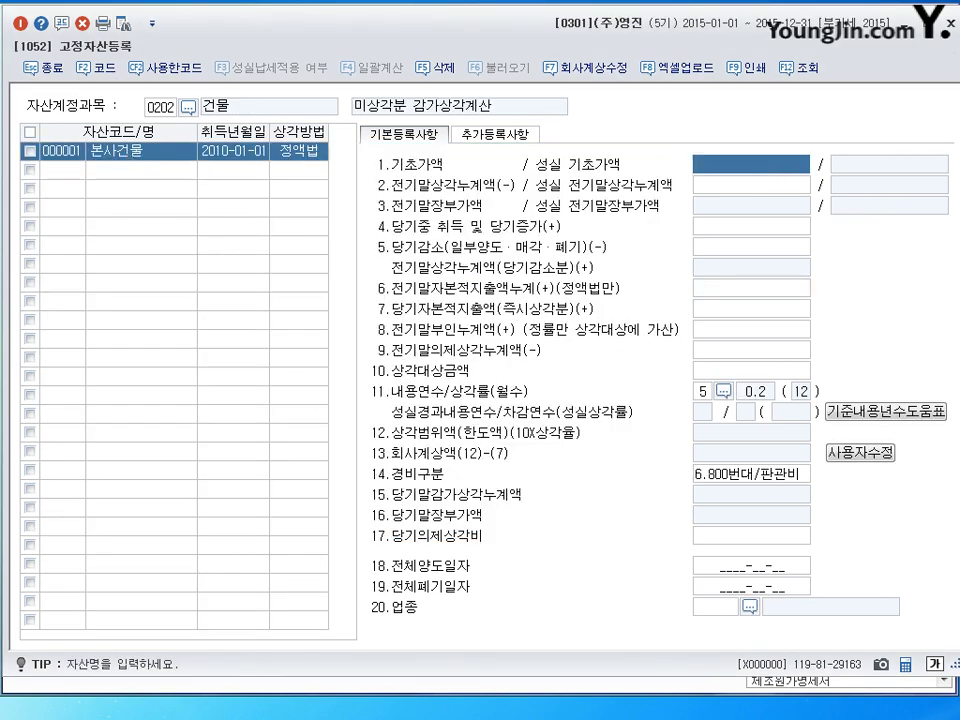
{"action": "type", "text": "100000000"}
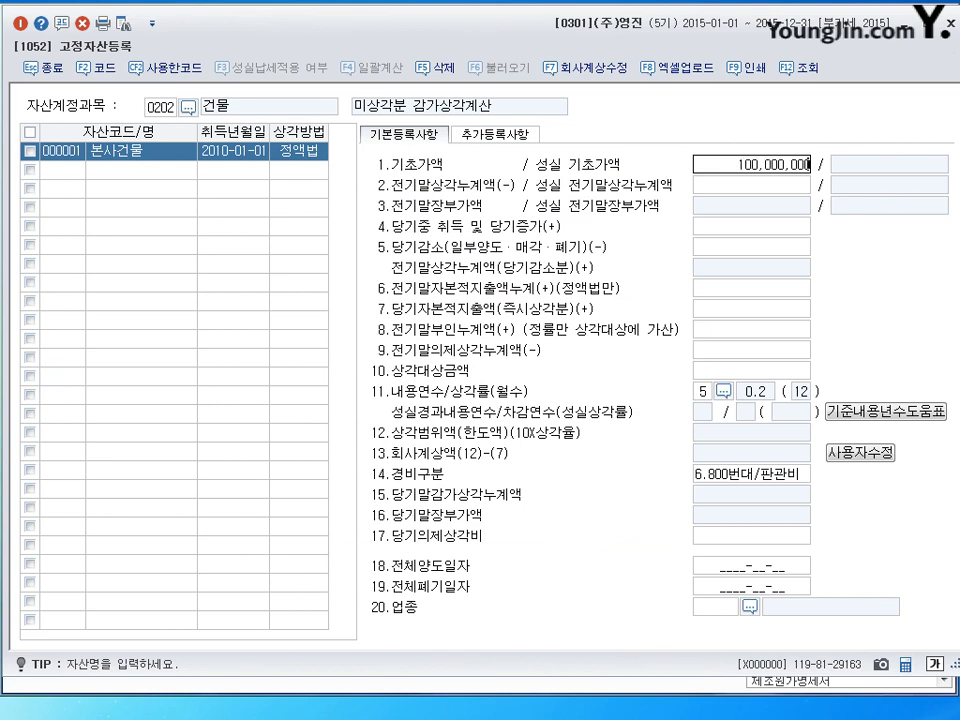
{"action": "key", "text": "Return"}
{"action": "type", "text": "5000000"}
{"action": "key", "text": "Return"}
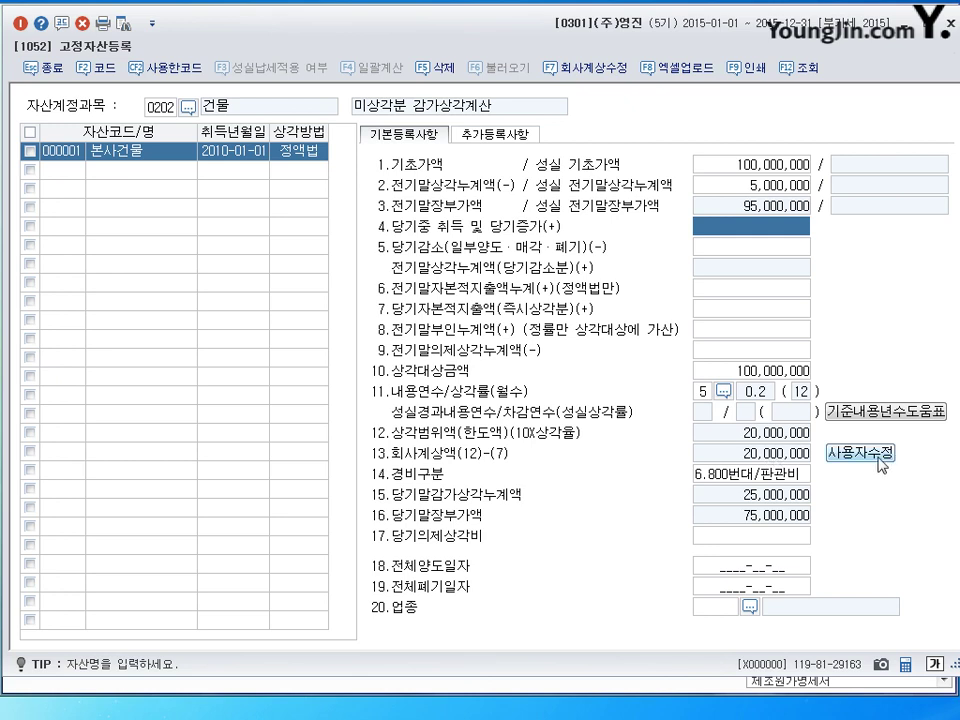
{"action": "left_click", "coordinate": [765, 455]}
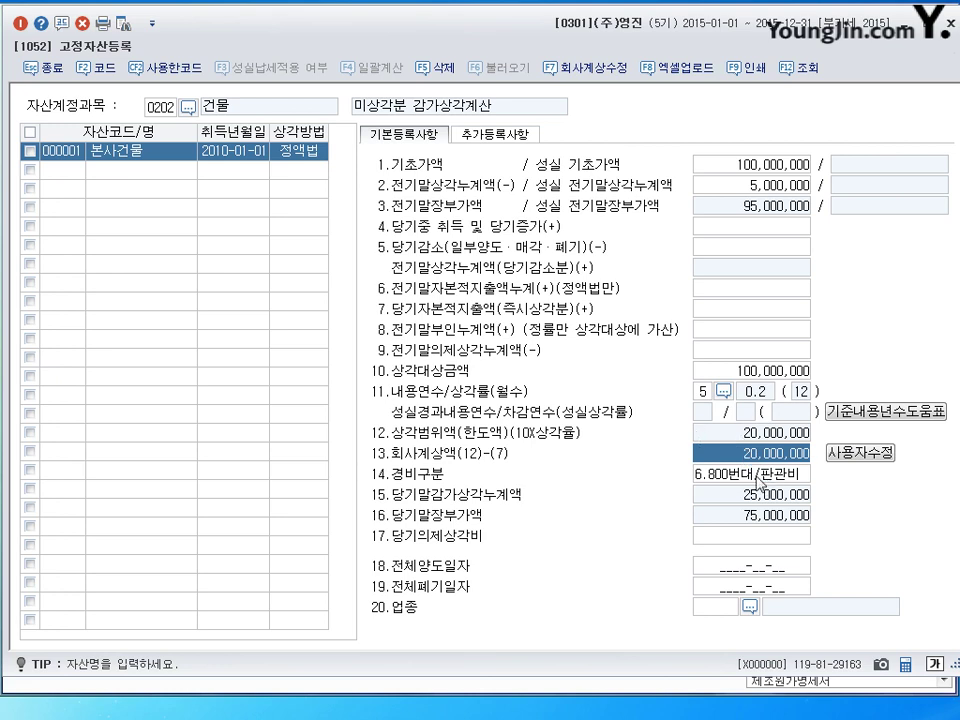
- Examine the 업종 code list and the 추가등록사항 fields for 본사건물 without changing them
{"action": "left_click", "coordinate": [750, 606]}
{"action": "left_click_drag", "start_coordinate": [593, 194], "coordinate": [636, 179]}
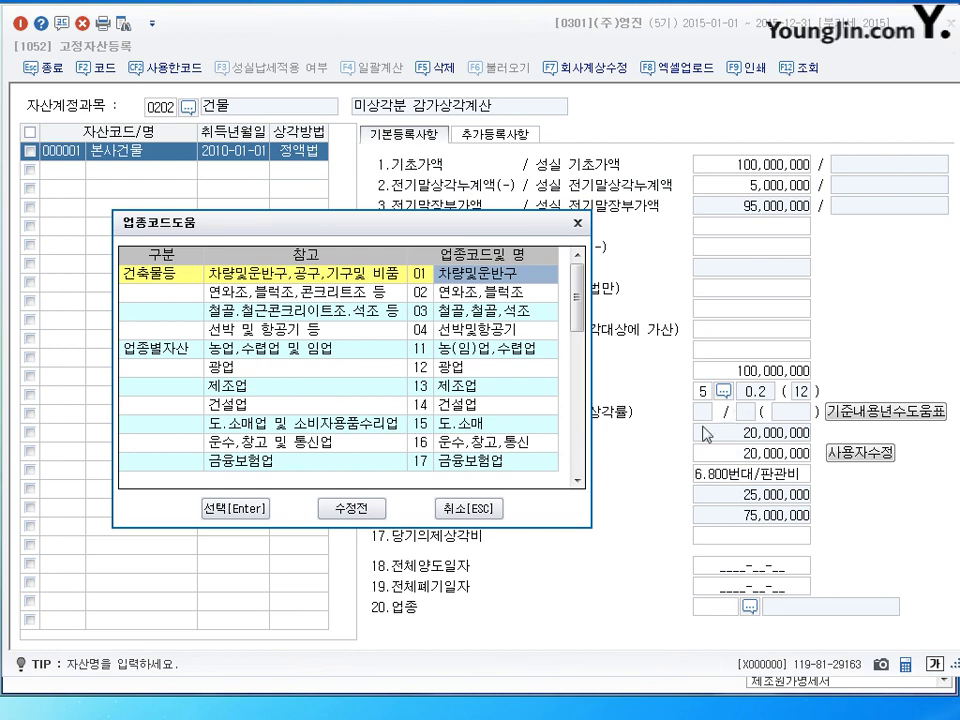
{"action": "left_click_drag", "start_coordinate": [388, 238], "coordinate": [519, 192]}
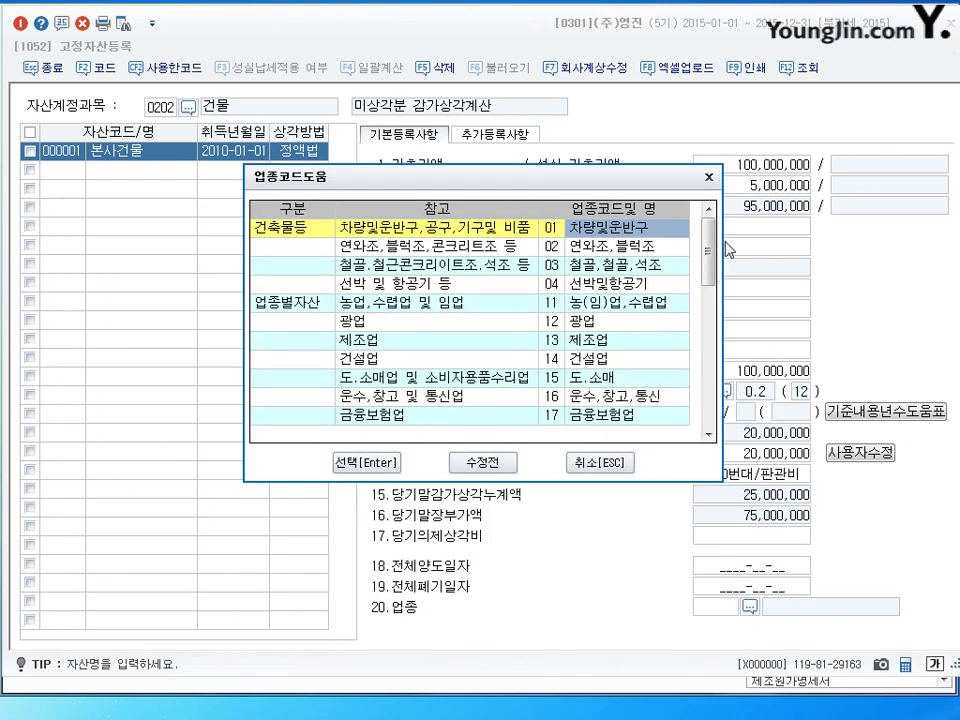
{"action": "left_click_drag", "start_coordinate": [711, 250], "coordinate": [520, 262]}
{"action": "left_click", "coordinate": [709, 177]}
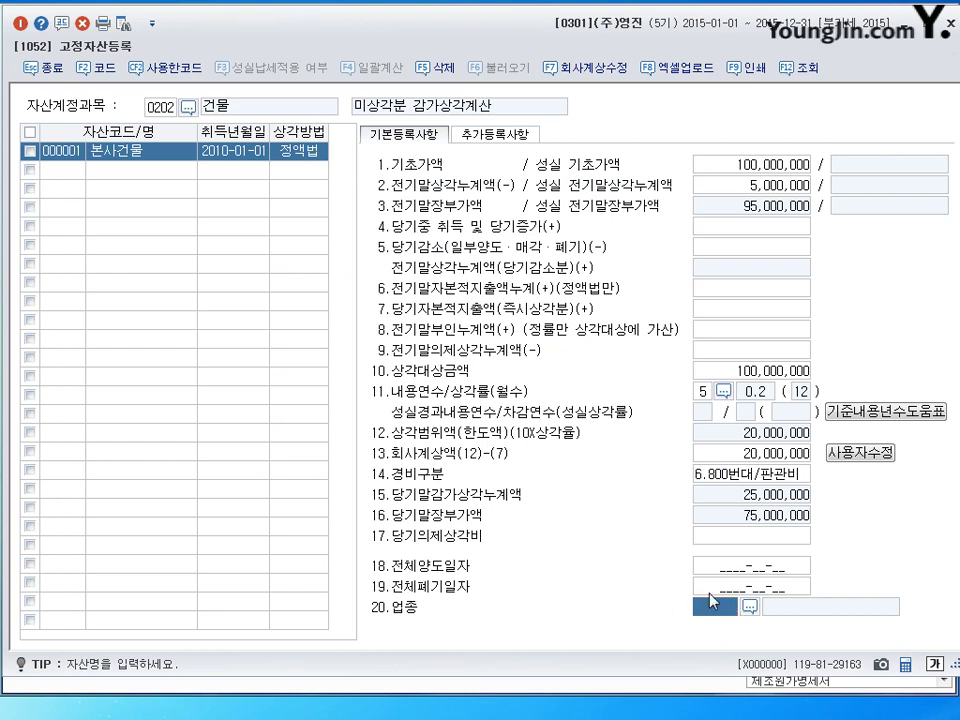
{"action": "left_click", "coordinate": [533, 133]}
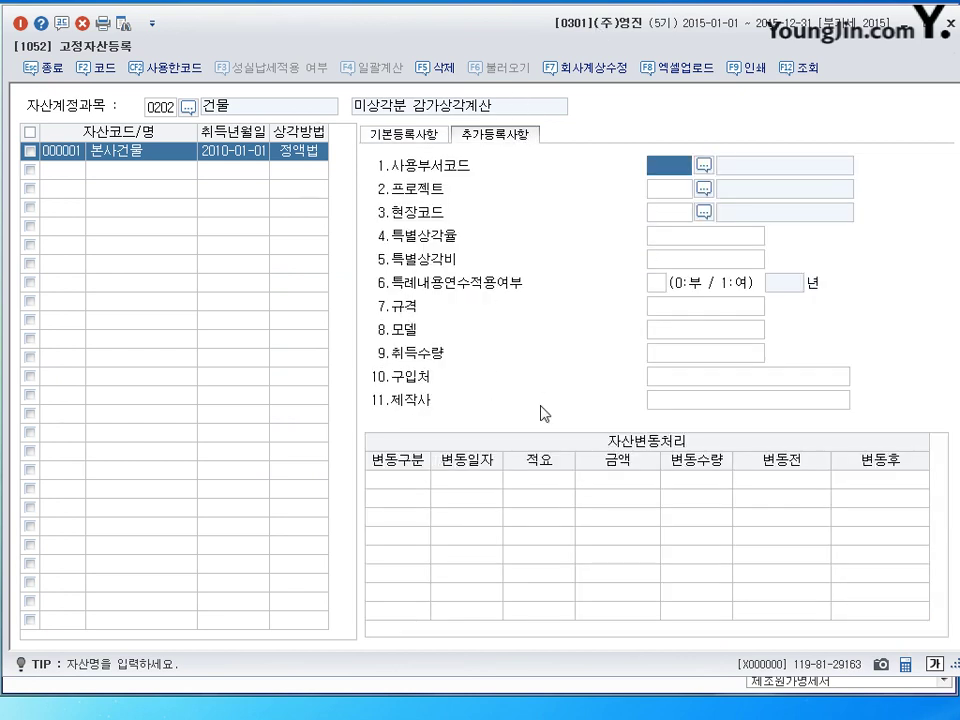
{"action": "left_click", "coordinate": [404, 133]}
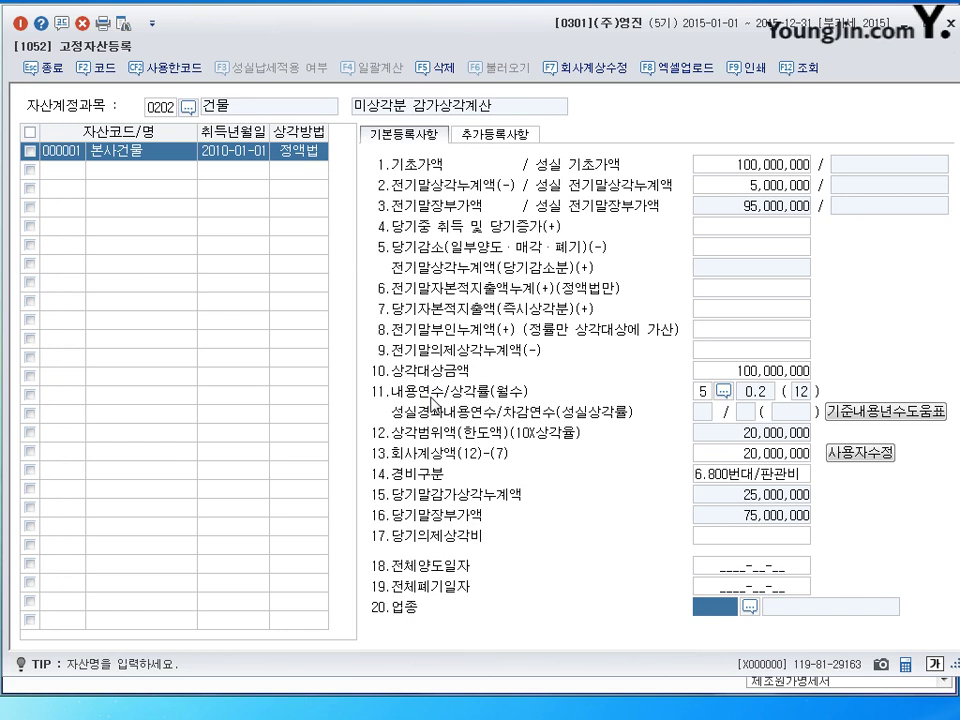
- Close 고정자산등록 and read the 실력 다지기 exercise in the textbook document, including the 특허권 year-end book value note
{"action": "key", "text": "Escape"}
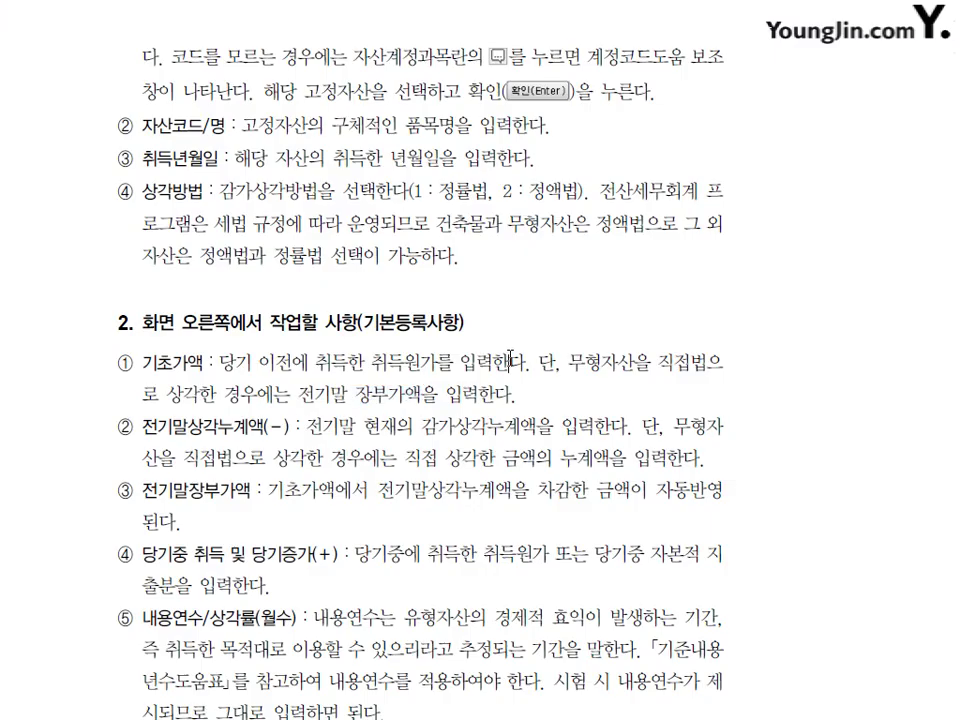
{"action": "scroll", "coordinate": [497, 430], "scroll_direction": "down", "scroll_amount": 12}
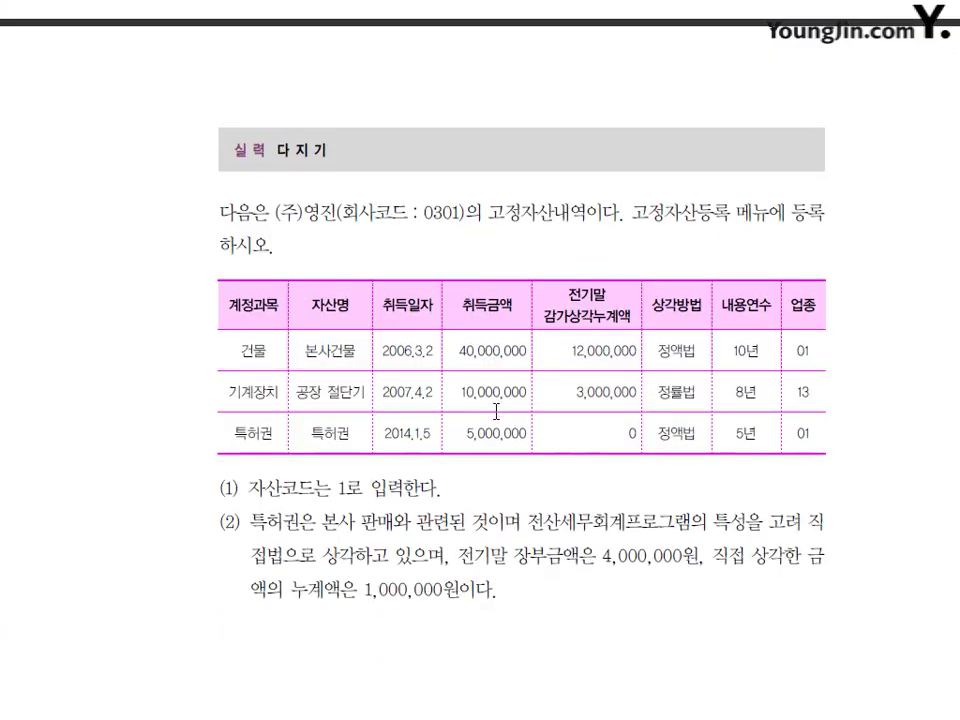
{"action": "scroll", "coordinate": [496, 411], "scroll_direction": "down", "scroll_amount": 2}
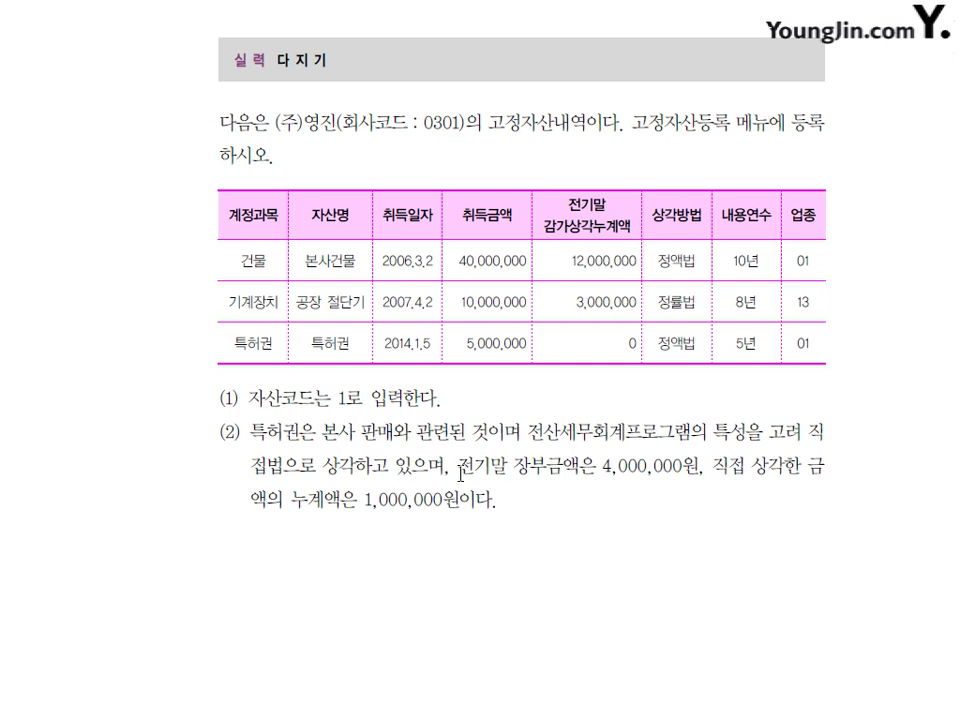
{"action": "left_click_drag", "start_coordinate": [457, 468], "coordinate": [703, 468]}
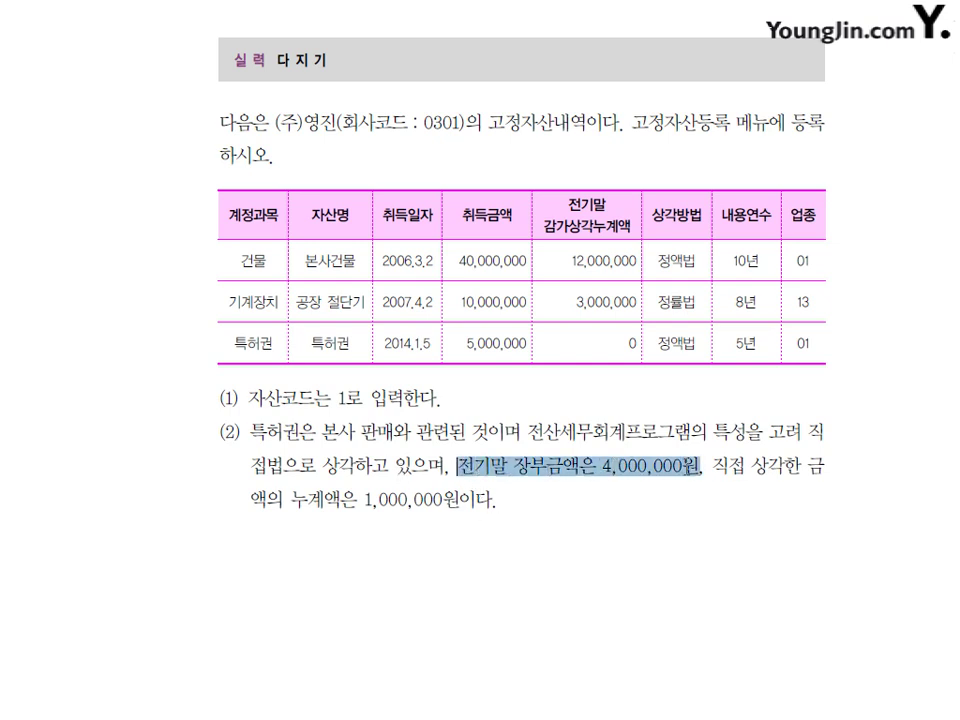
{"action": "left_click", "coordinate": [570, 466]}
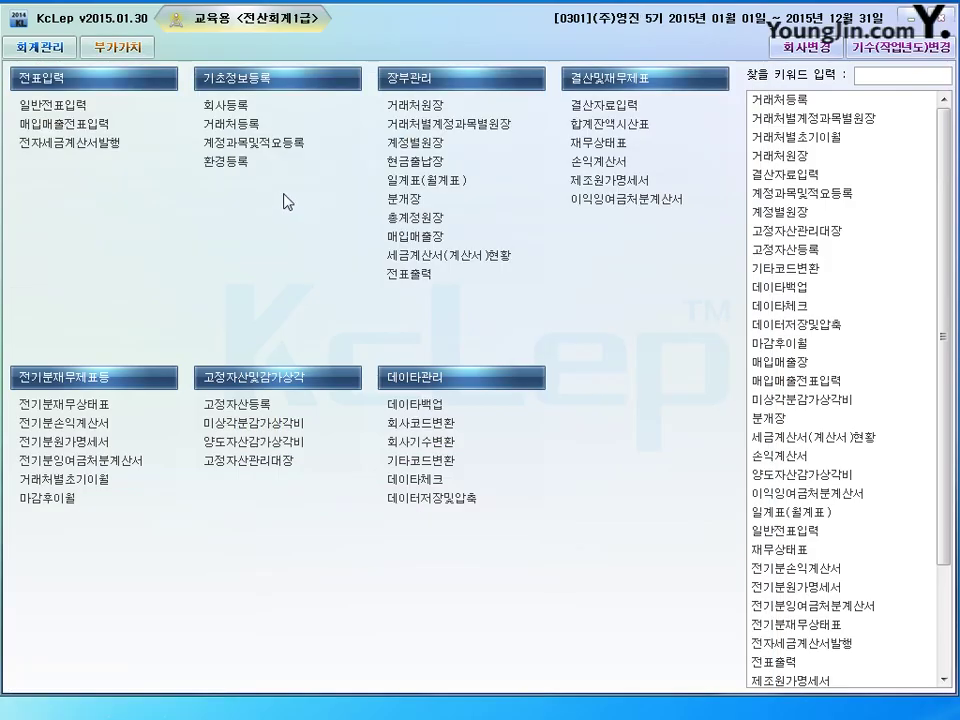
- Reopen 고정자산등록 from the KcLep main screen and choose the 0202 건물 asset account
{"action": "left_click", "coordinate": [250, 408]}
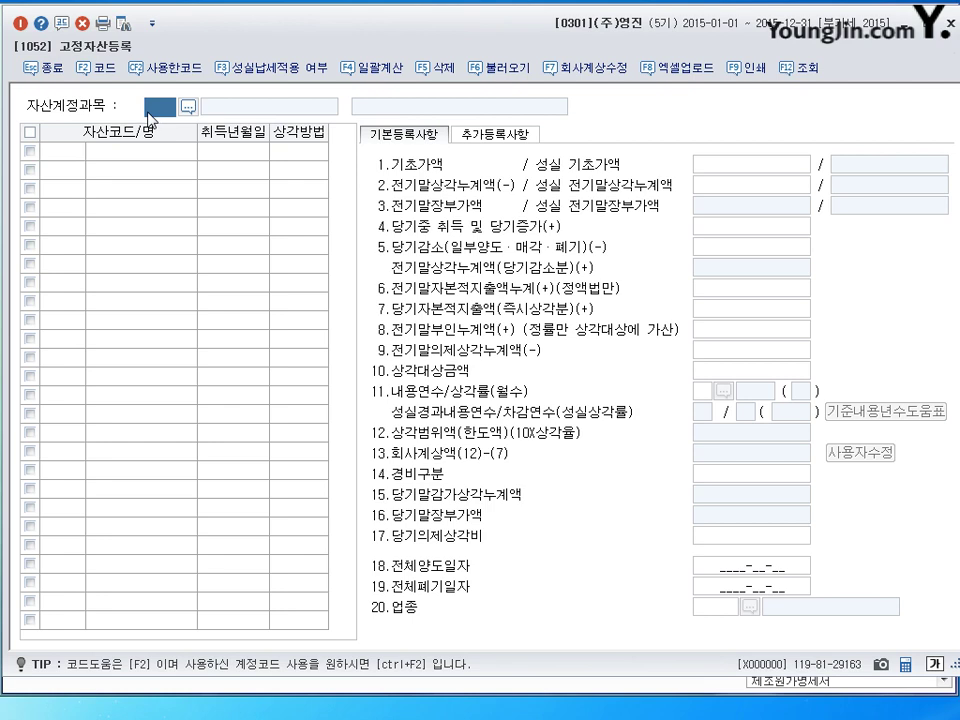
{"action": "left_click", "coordinate": [188, 106]}
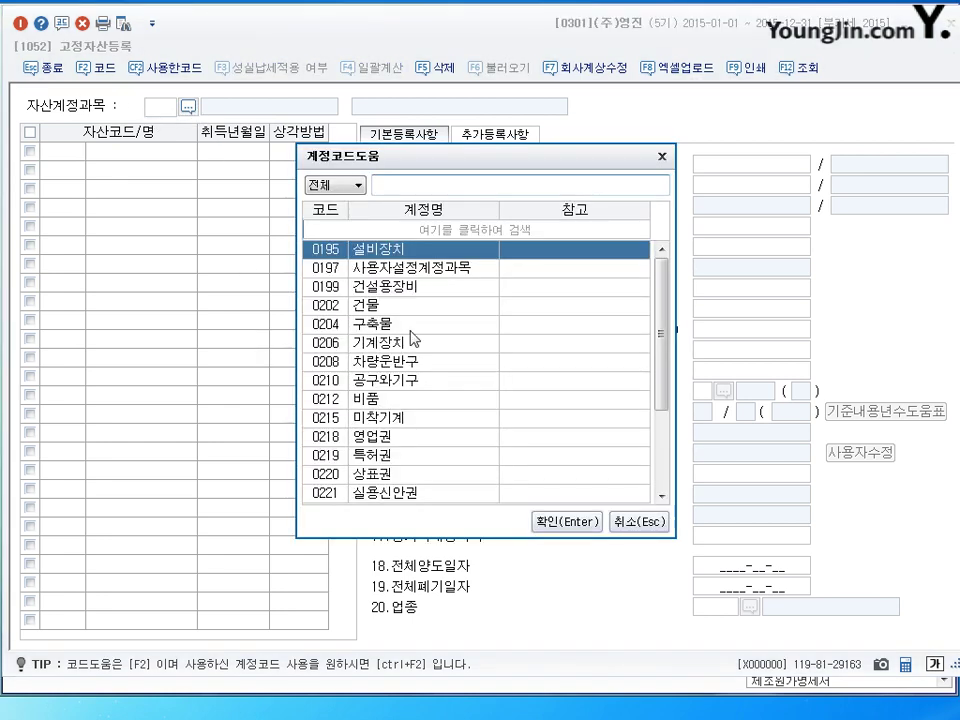
{"action": "left_click", "coordinate": [410, 305]}
{"action": "left_click", "coordinate": [566, 522]}
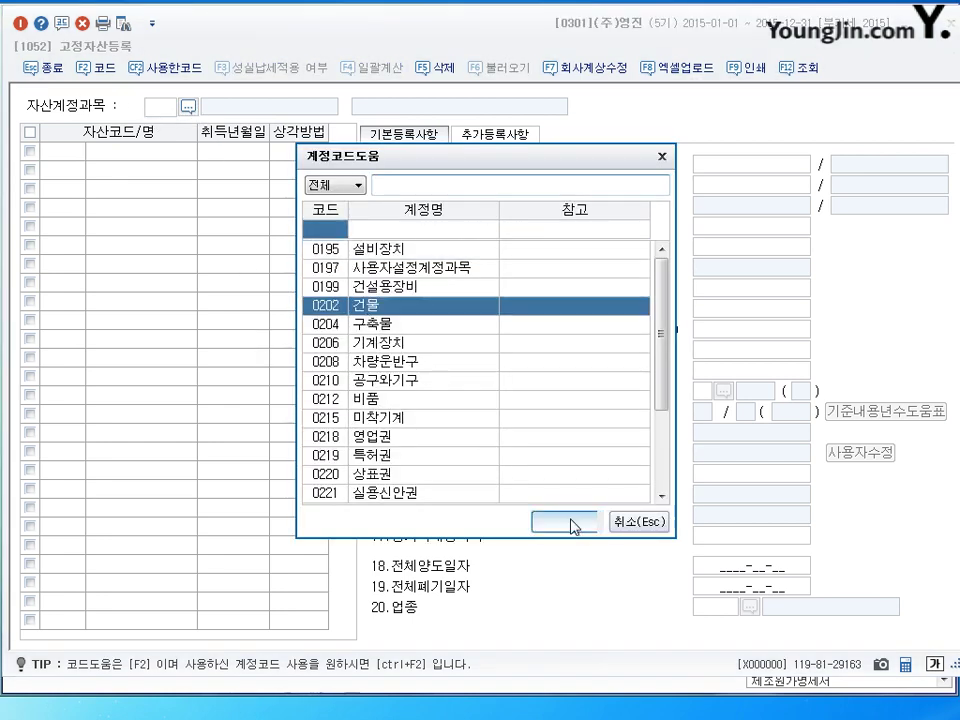
- Add an asset under 0202 건물 with asset code 000001 and the name 본사건물
{"action": "left_click", "coordinate": [56, 156]}
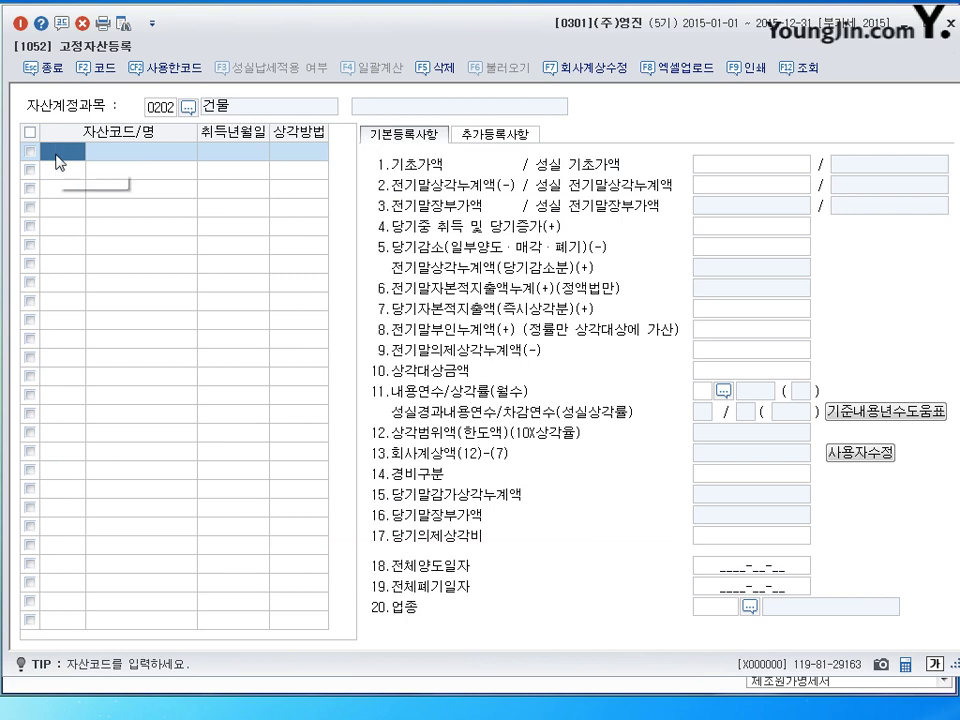
{"action": "type", "text": "1"}
{"action": "key", "text": "Return"}
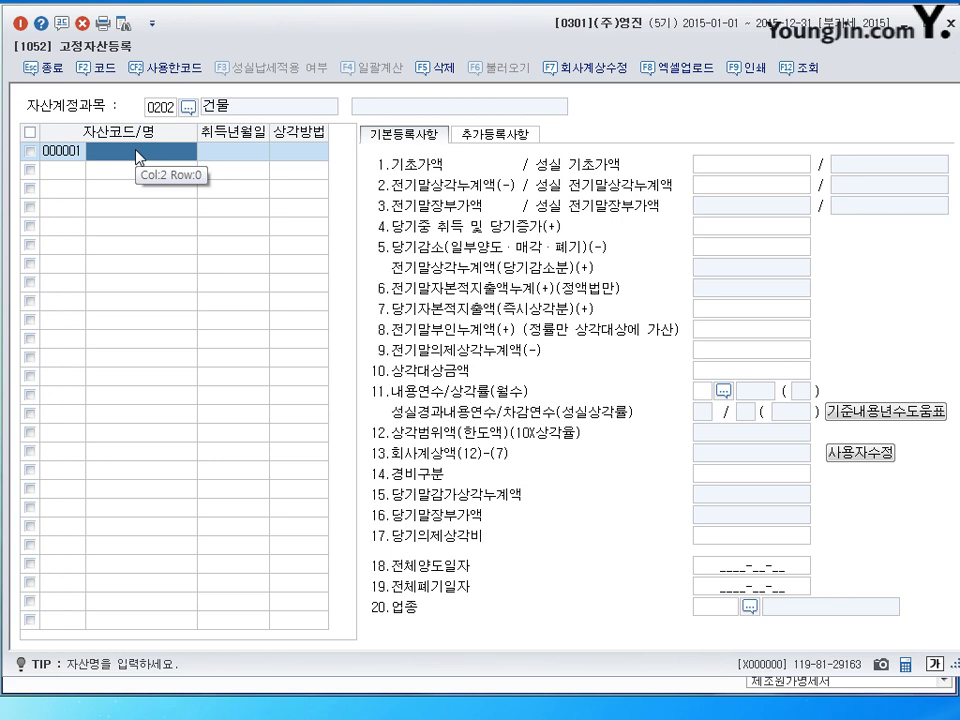
{"action": "type", "text": "본사건물"}
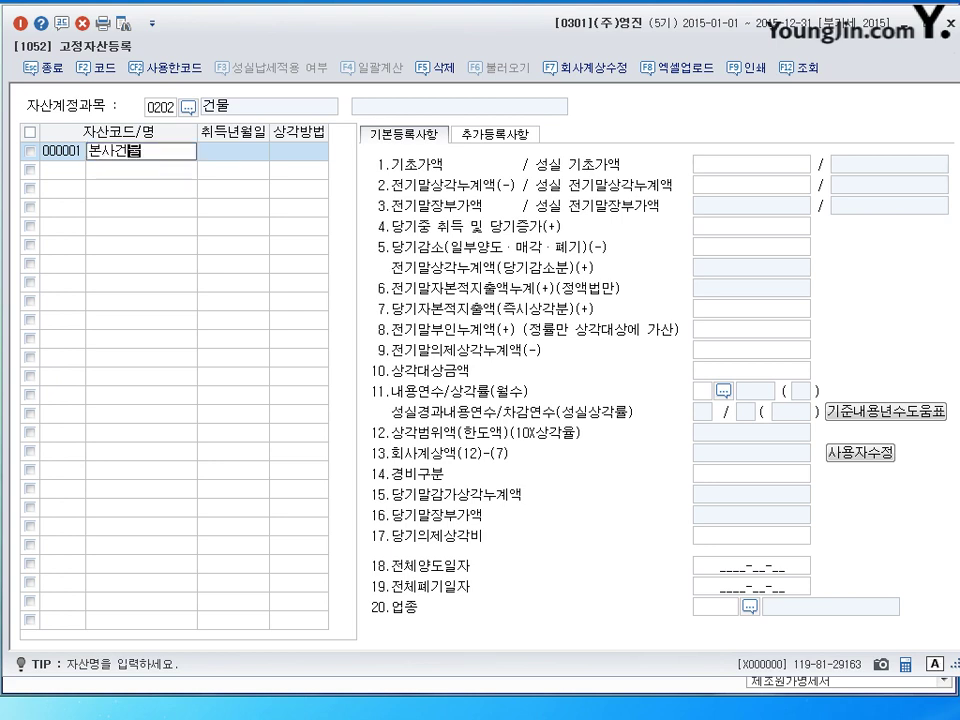
{"action": "key", "text": "Return"}
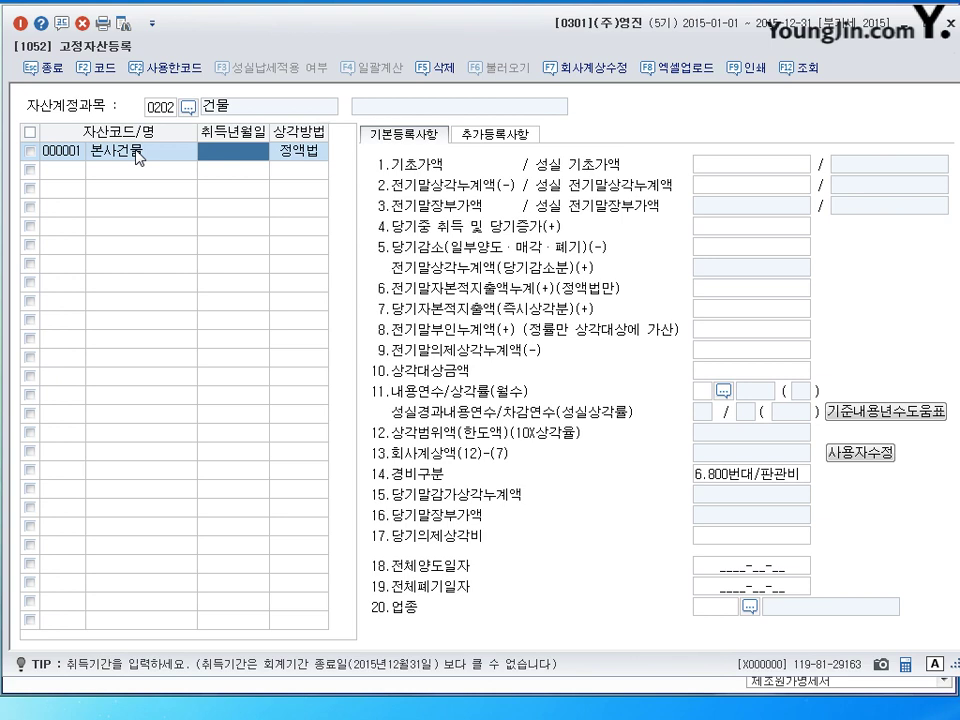
{"action": "key", "text": "Return"}
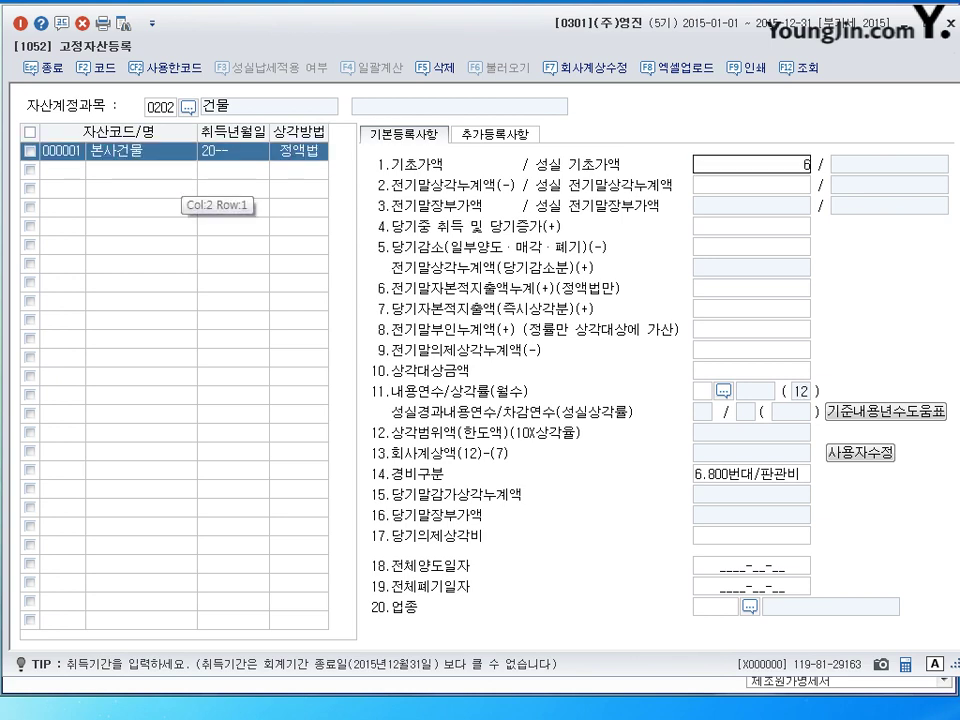
{"action": "left_click", "coordinate": [240, 156]}
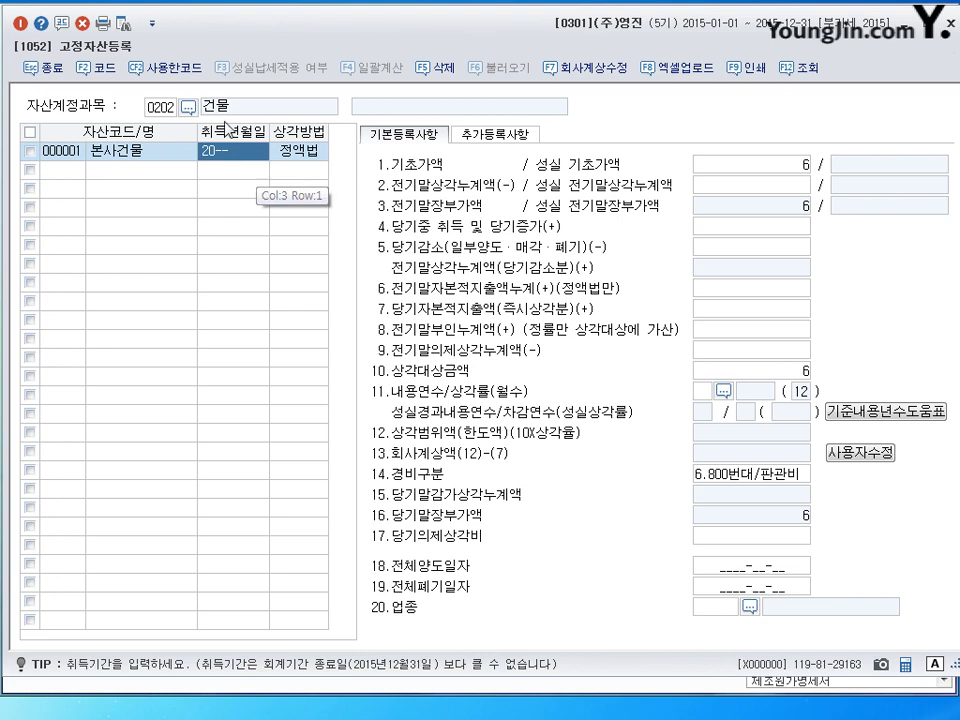
{"action": "left_click", "coordinate": [727, 172]}
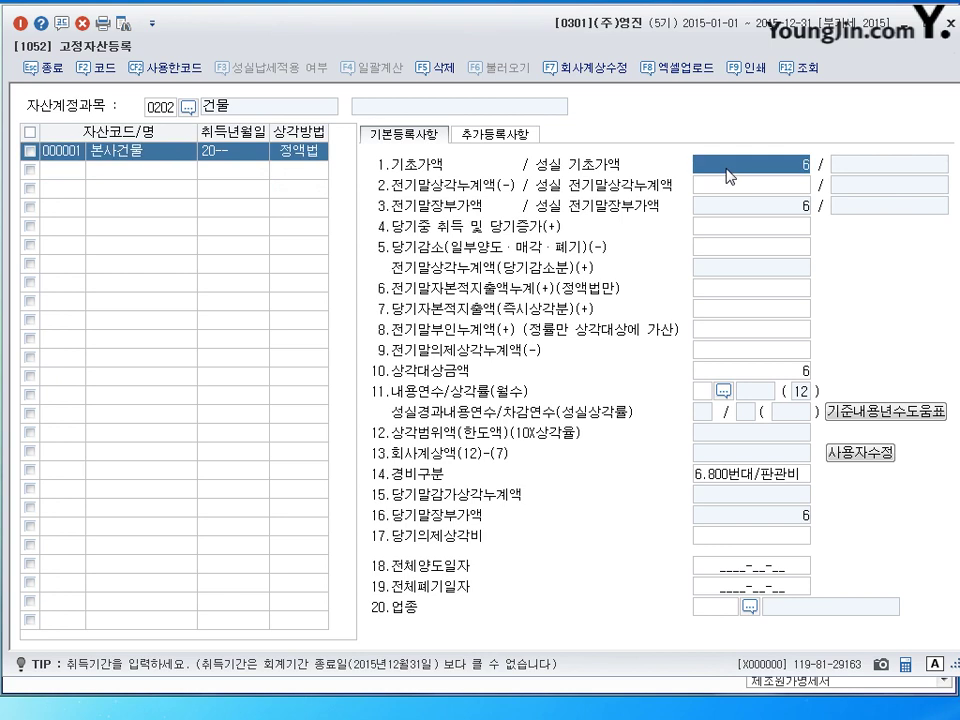
{"action": "key", "text": "BackSpace"}
{"action": "key", "text": "Return"}
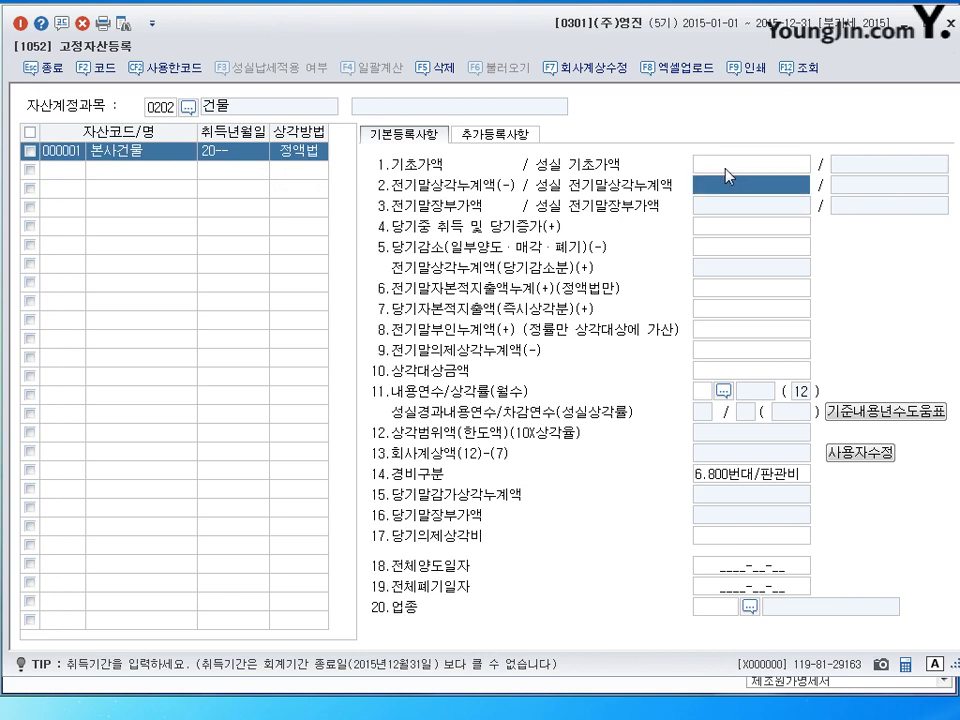
- Set the 취득년월일 of 본사건물 to 2006-03-02
{"action": "left_click", "coordinate": [230, 155]}
{"action": "key", "text": "Return"}
{"action": "left_click", "coordinate": [231, 156]}
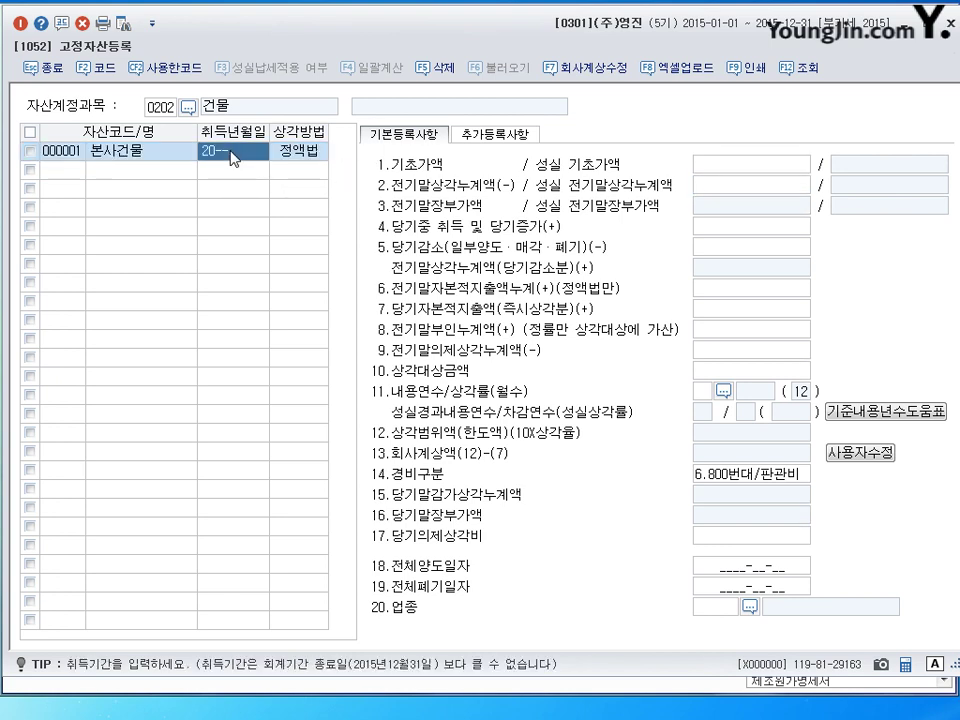
{"action": "type", "text": "2006-"}
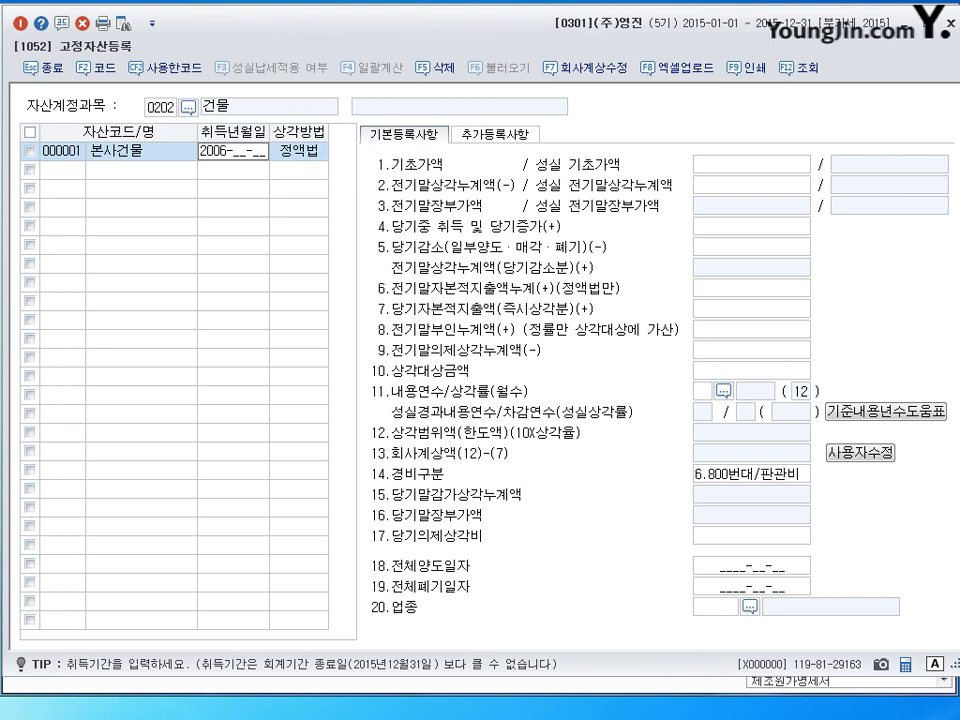
{"action": "type", "text": "03-02"}
{"action": "key", "text": "Return"}
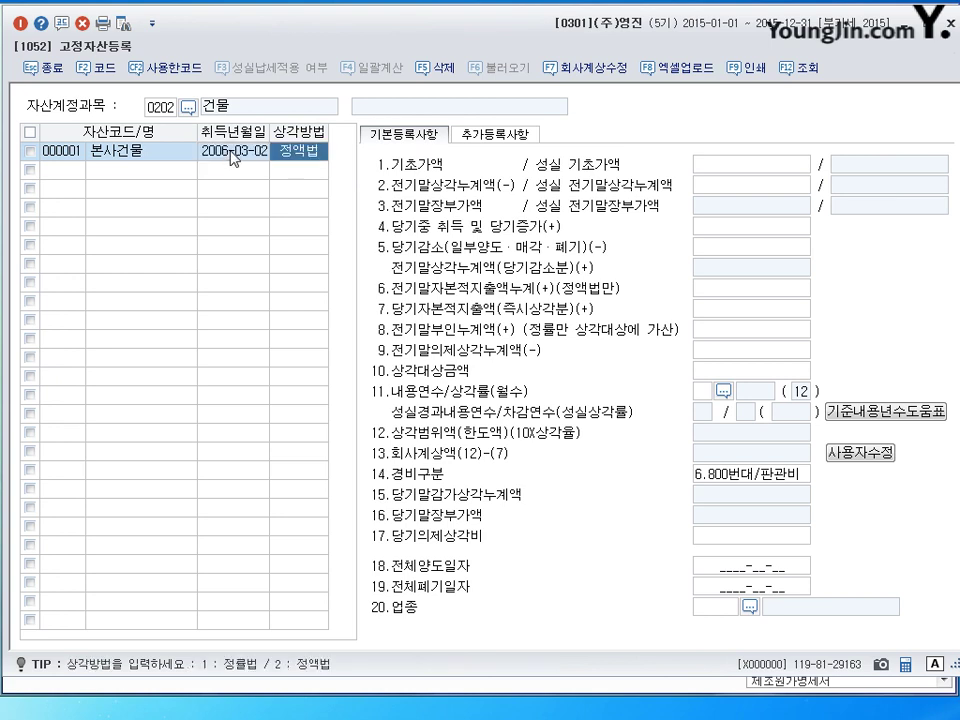